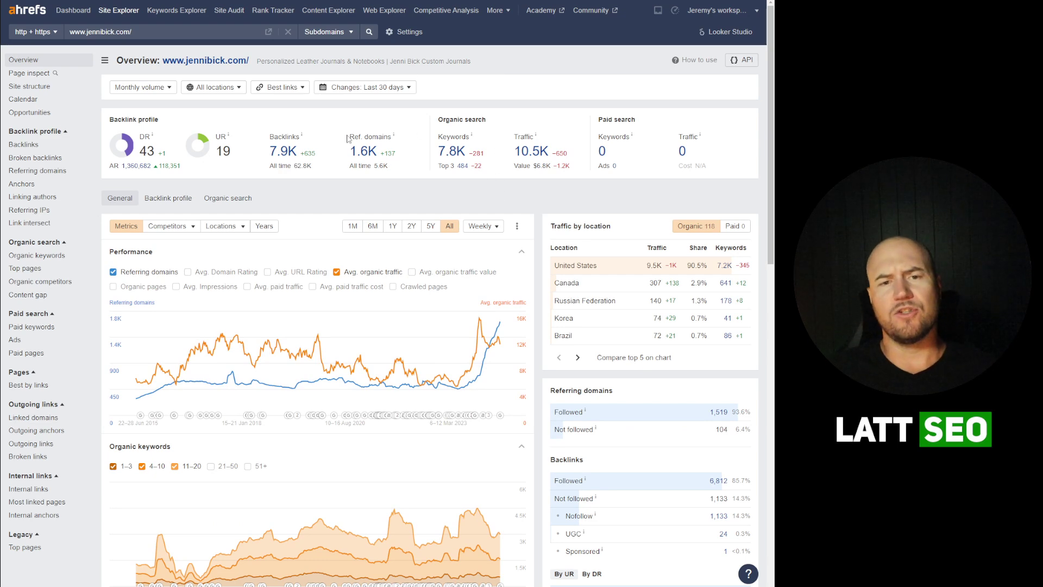
Review the referring domains and Domain Rating metrics in the backlink profile summary for jennibick.com.
{"action": "left_click_drag", "start_coordinate": [349, 139], "coordinate": [387, 166]}
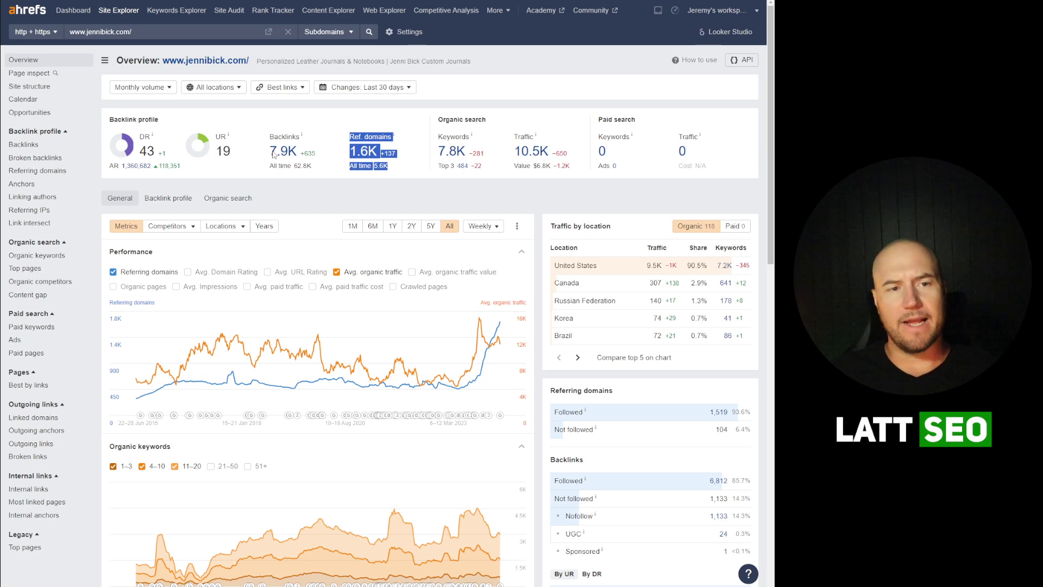
{"action": "left_click", "coordinate": [348, 121]}
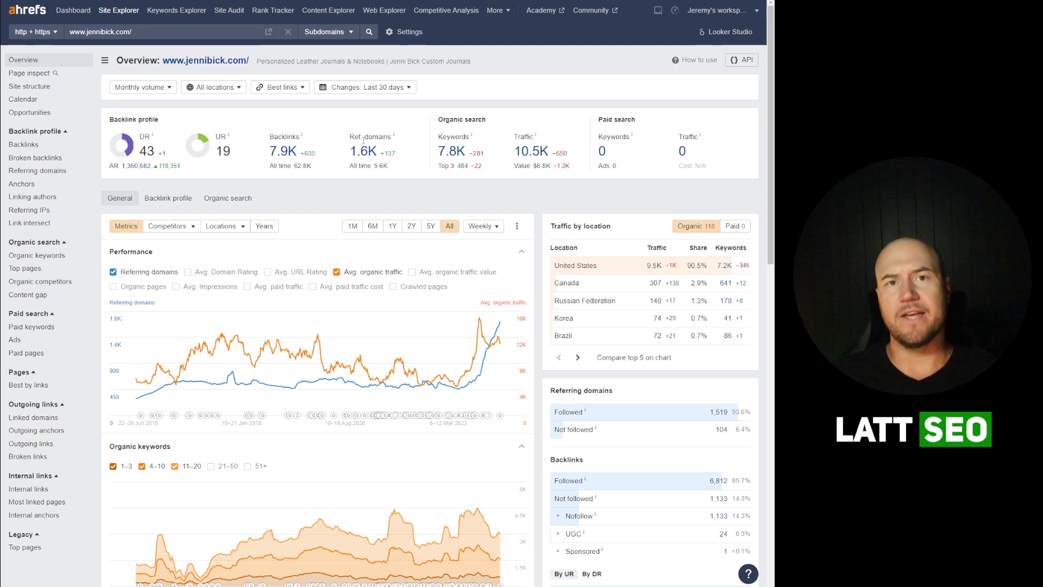
{"action": "left_click_drag", "start_coordinate": [349, 138], "coordinate": [378, 148]}
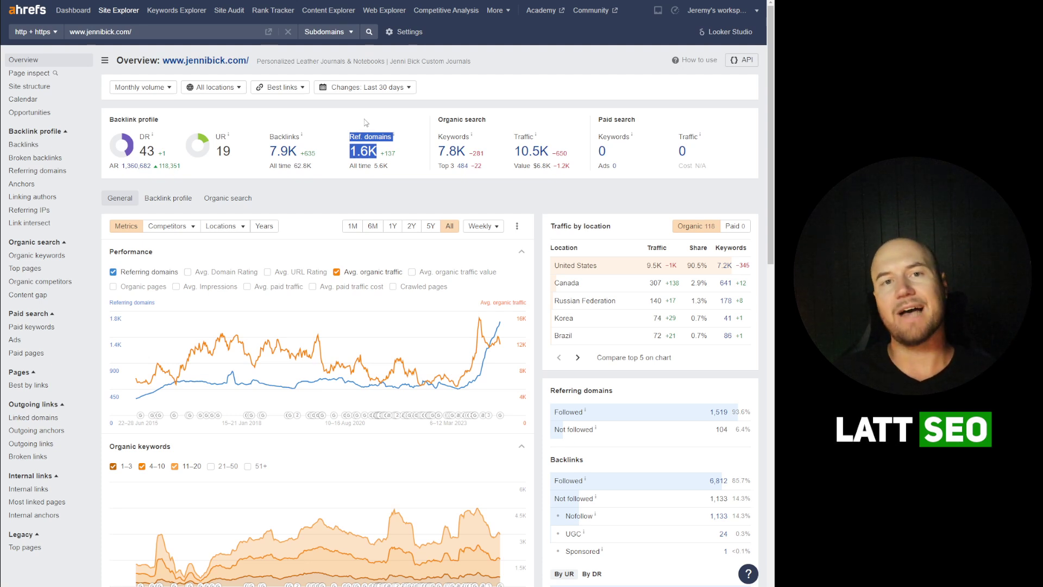
{"action": "left_click", "coordinate": [365, 126]}
{"action": "mouse_move", "coordinate": [152, 139]}
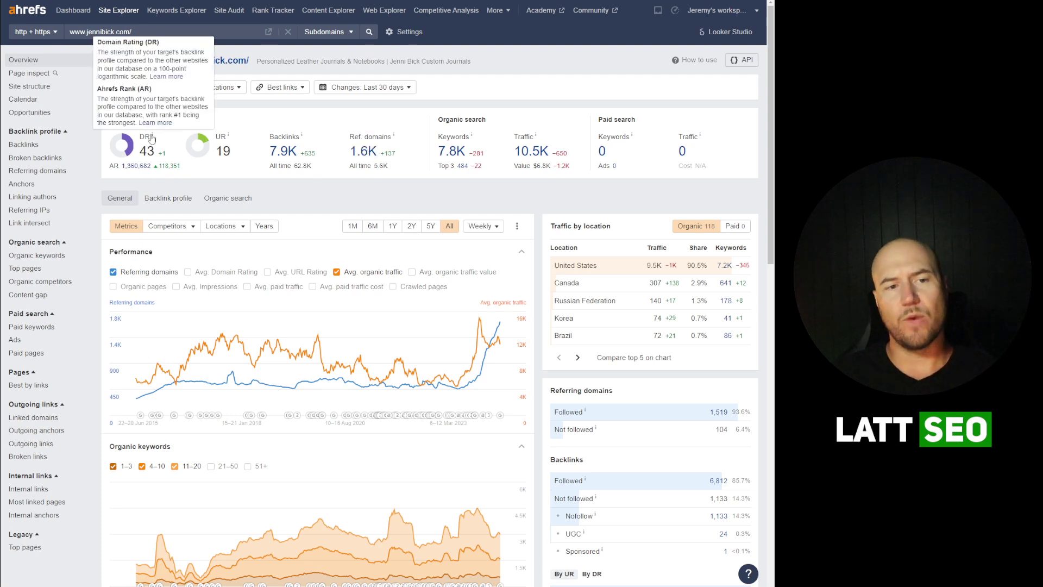
{"action": "left_click_drag", "start_coordinate": [140, 138], "coordinate": [158, 156]}
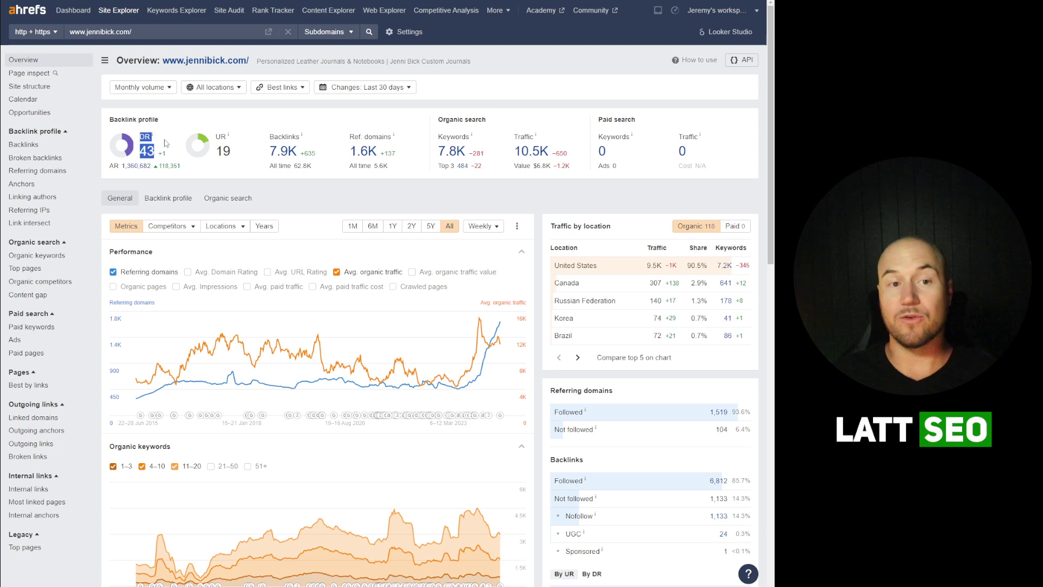
{"action": "left_click", "coordinate": [165, 143]}
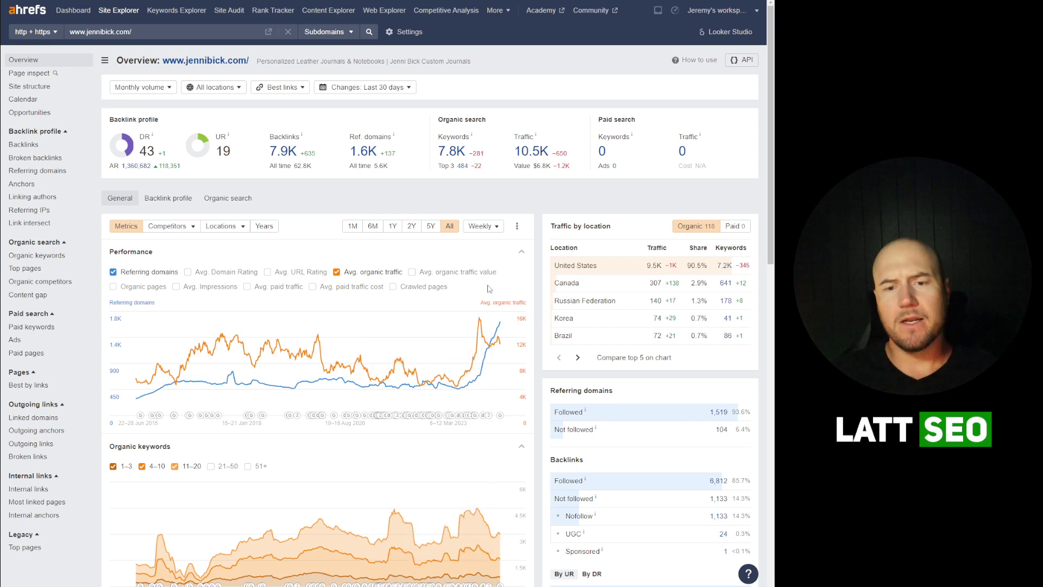
Examine the referring domains and average organic traffic trends in the site's Performance chart.
{"action": "scroll", "coordinate": [545, 234], "scroll_direction": "down", "scroll_amount": 2}
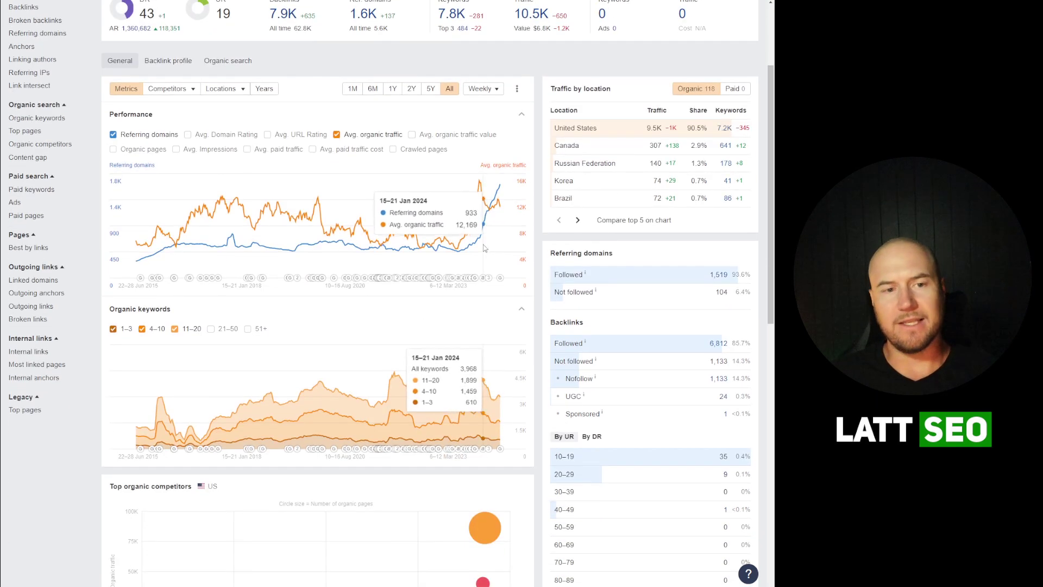
{"action": "key", "text": "ctrl+plus"}
{"action": "key", "text": "ctrl+plus"}
{"action": "key", "text": "ctrl+plus"}
{"action": "scroll", "coordinate": [598, 272], "scroll_direction": "down", "scroll_amount": 3}
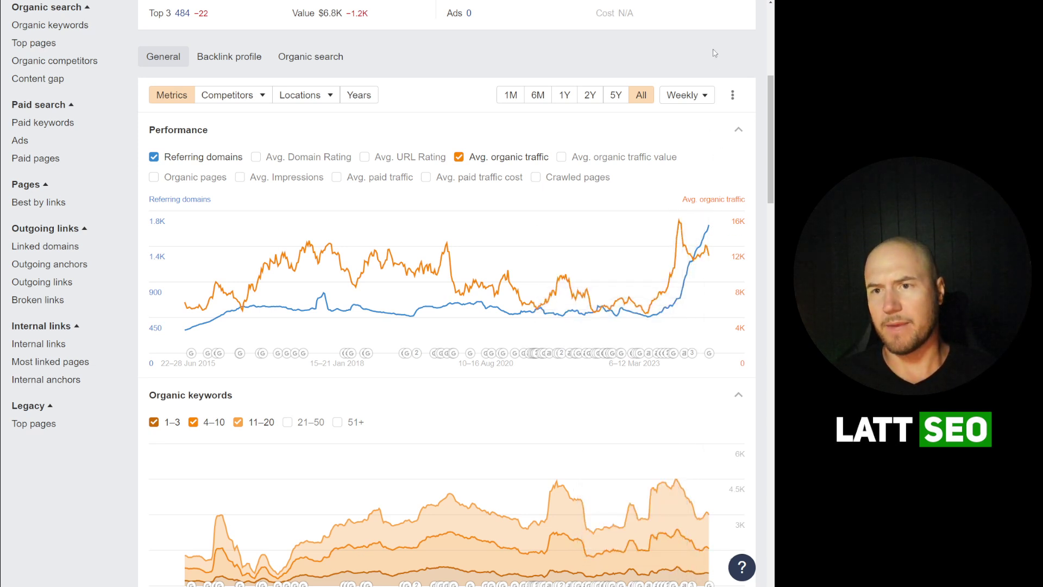
{"action": "key", "text": "ctrl+minus"}
{"action": "key", "text": "ctrl+minus"}
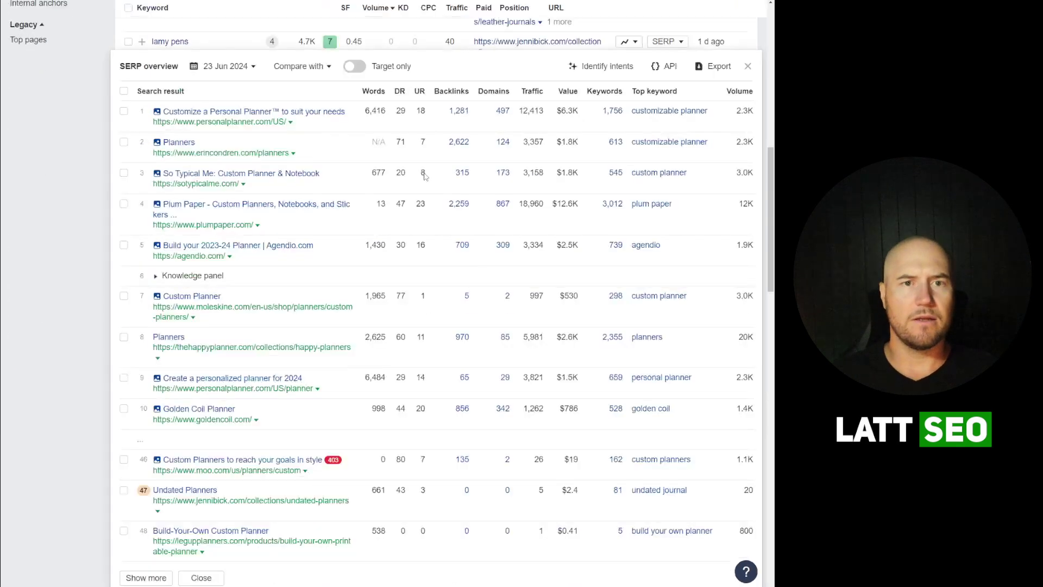
Examine the site's US organic keywords by volume, difficulty and position, down to the expanded "custom planner" row.
{"action": "scroll", "coordinate": [565, 264], "scroll_direction": "up", "scroll_amount": 3}
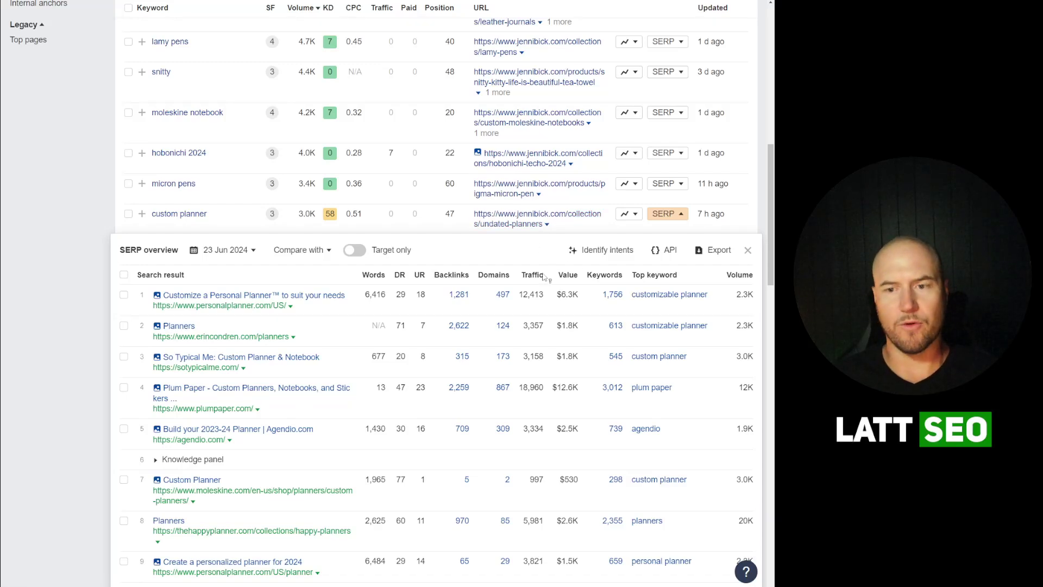
{"action": "scroll", "coordinate": [544, 274], "scroll_direction": "up", "scroll_amount": 9}
{"action": "scroll", "coordinate": [403, 277], "scroll_direction": "up", "scroll_amount": 2}
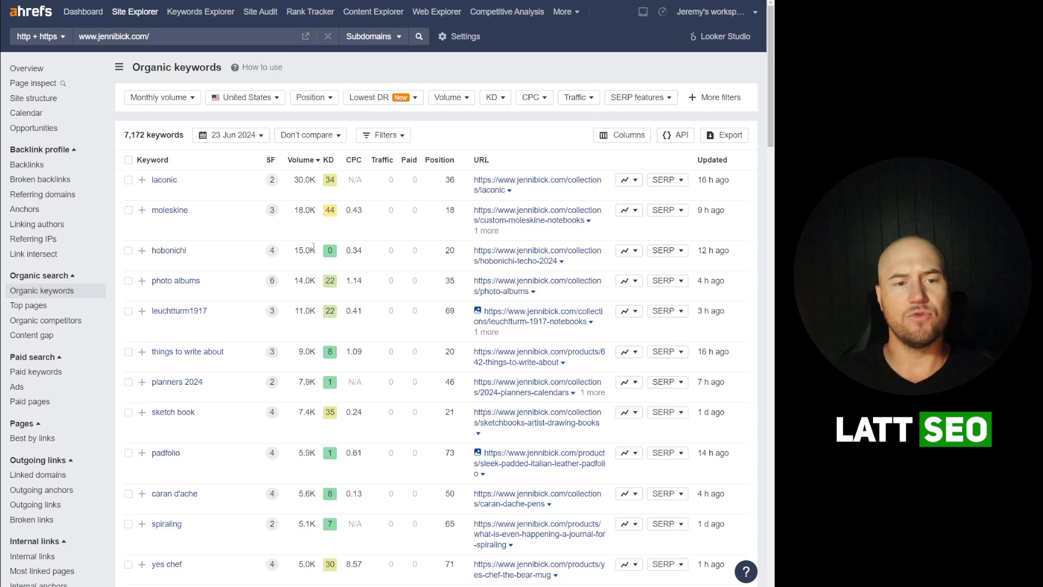
{"action": "scroll", "coordinate": [332, 120], "scroll_direction": "down", "scroll_amount": 2}
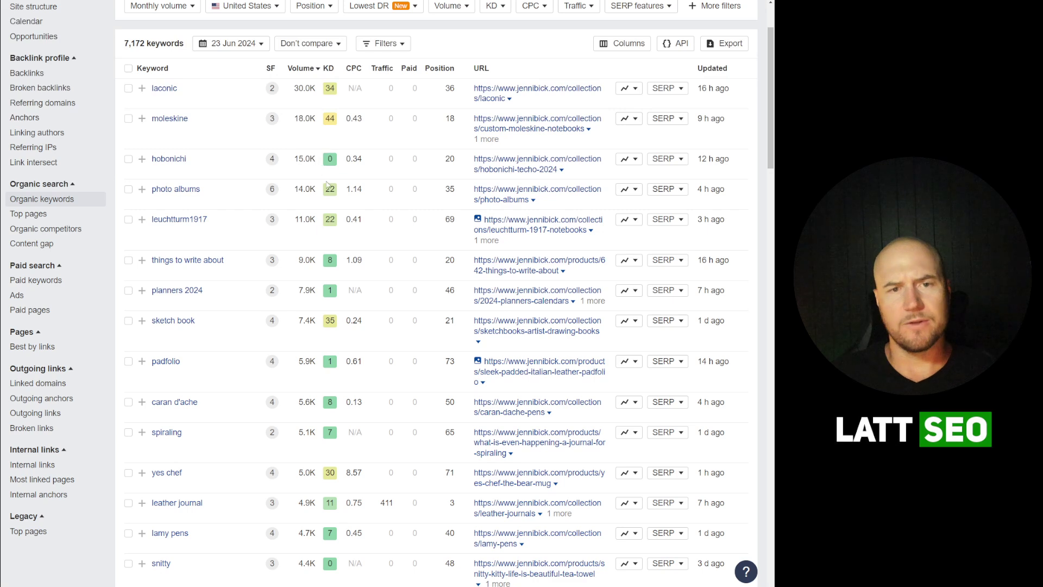
{"action": "scroll", "coordinate": [323, 190], "scroll_direction": "down", "scroll_amount": 2}
{"action": "scroll", "coordinate": [323, 189], "scroll_direction": "down", "scroll_amount": 2}
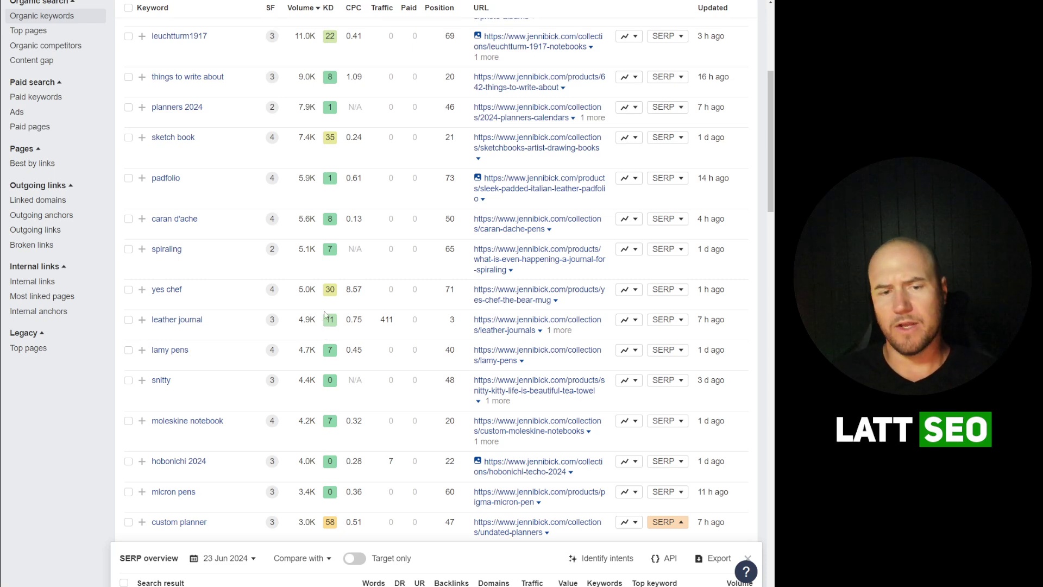
{"action": "scroll", "coordinate": [326, 321], "scroll_direction": "down", "scroll_amount": 4}
{"action": "scroll", "coordinate": [329, 254], "scroll_direction": "down", "scroll_amount": 3}
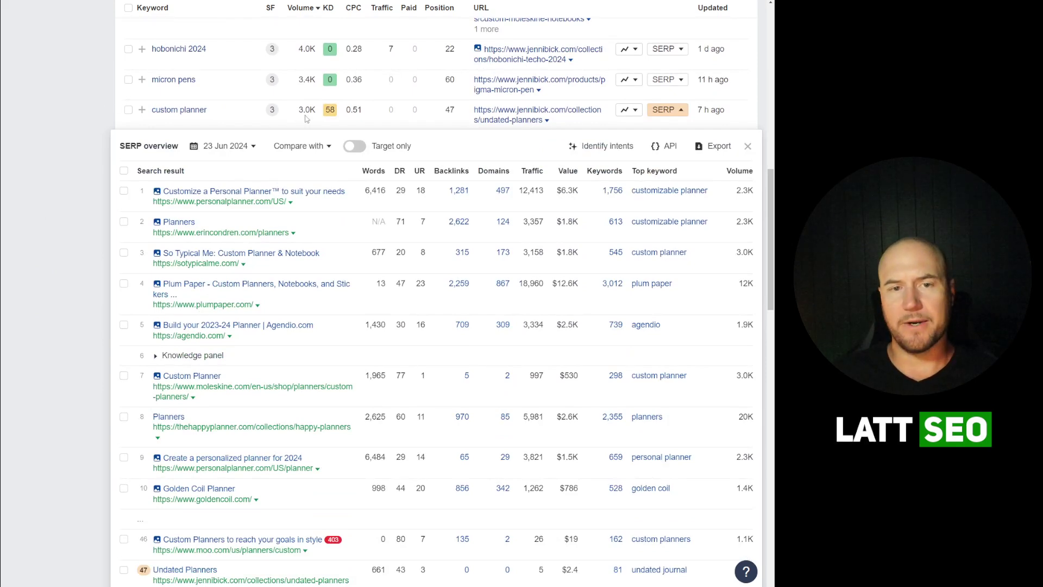
Check the search volume and ranking position of "custom planner" and read through its SERP overview.
{"action": "left_click_drag", "start_coordinate": [315, 108], "coordinate": [292, 111]}
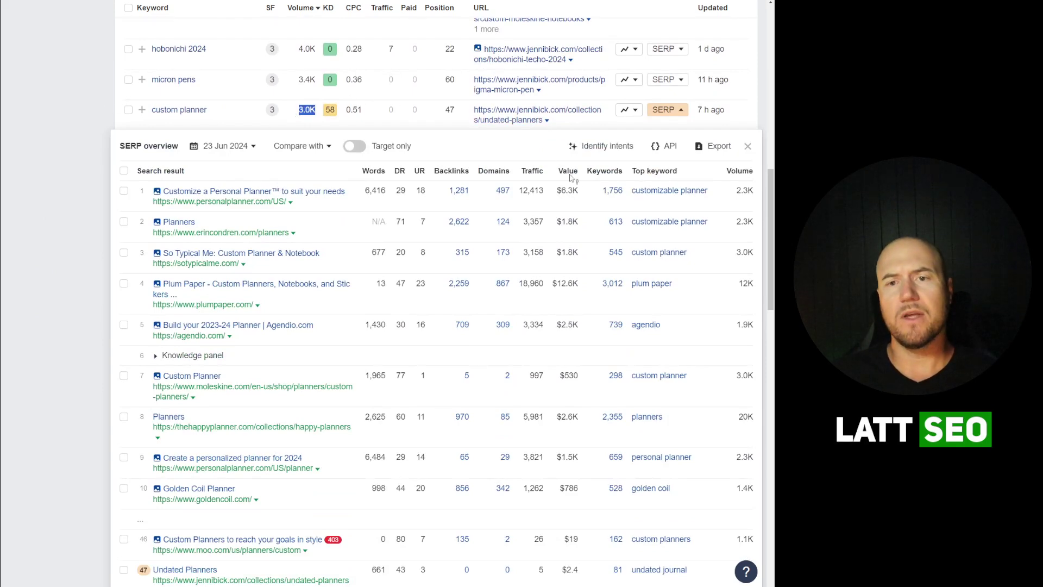
{"action": "left_click_drag", "start_coordinate": [456, 111], "coordinate": [447, 110]}
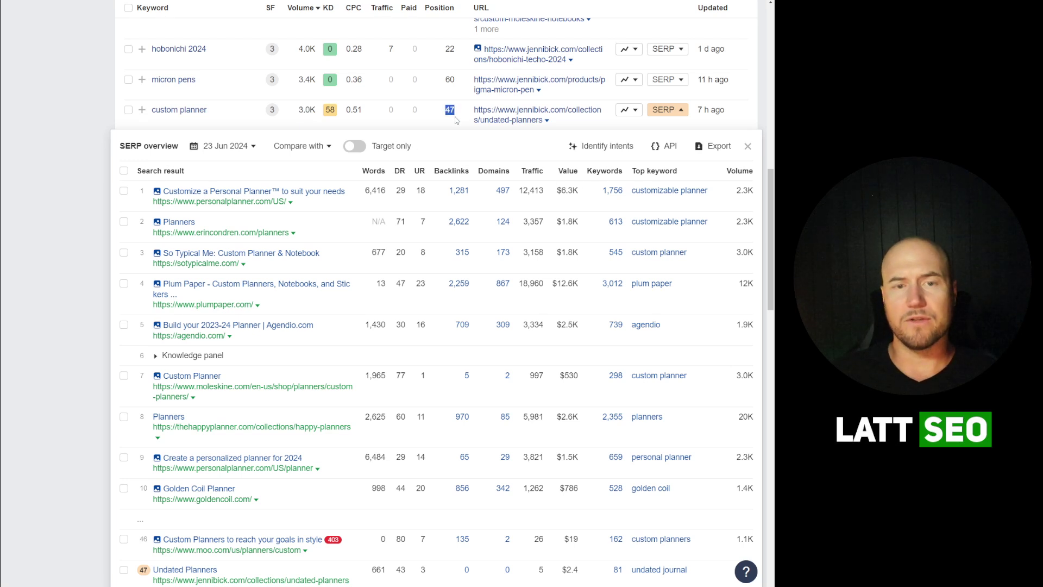
{"action": "scroll", "coordinate": [359, 147], "scroll_direction": "down", "scroll_amount": 1}
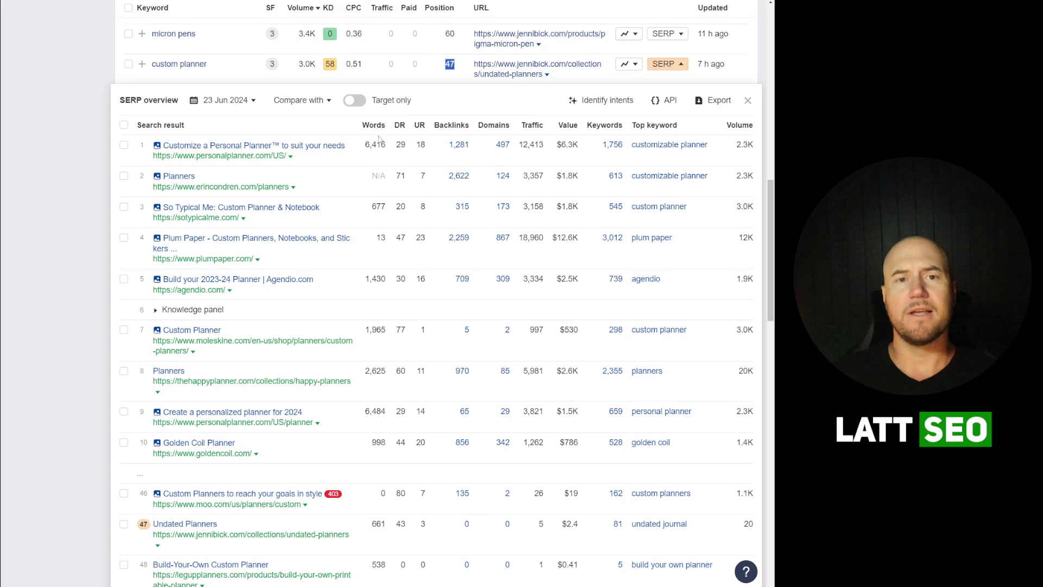
{"action": "scroll", "coordinate": [363, 141], "scroll_direction": "down", "scroll_amount": 1}
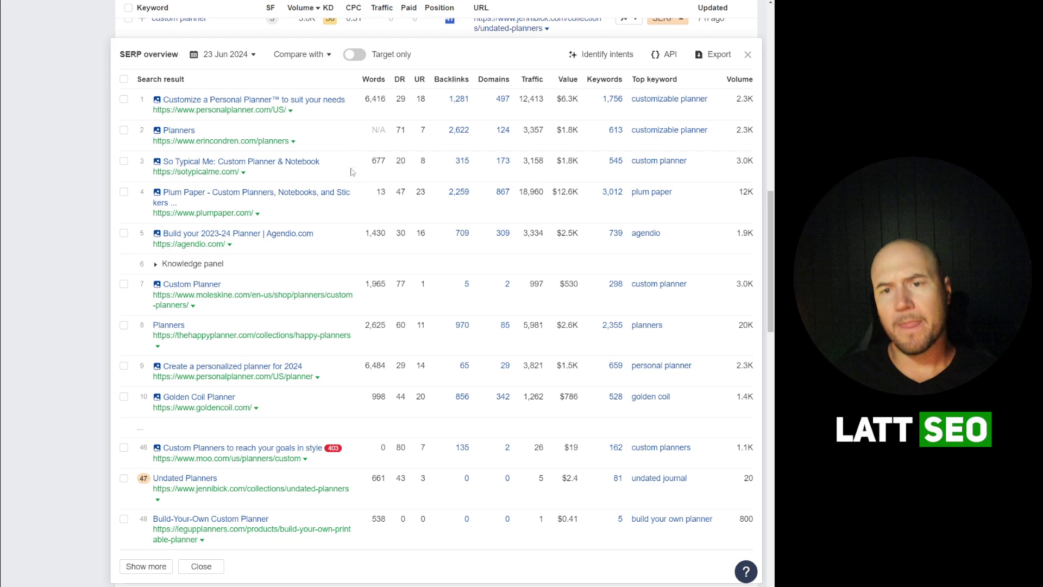
{"action": "scroll", "coordinate": [352, 182], "scroll_direction": "down", "scroll_amount": 1}
{"action": "scroll", "coordinate": [356, 217], "scroll_direction": "up", "scroll_amount": 1}
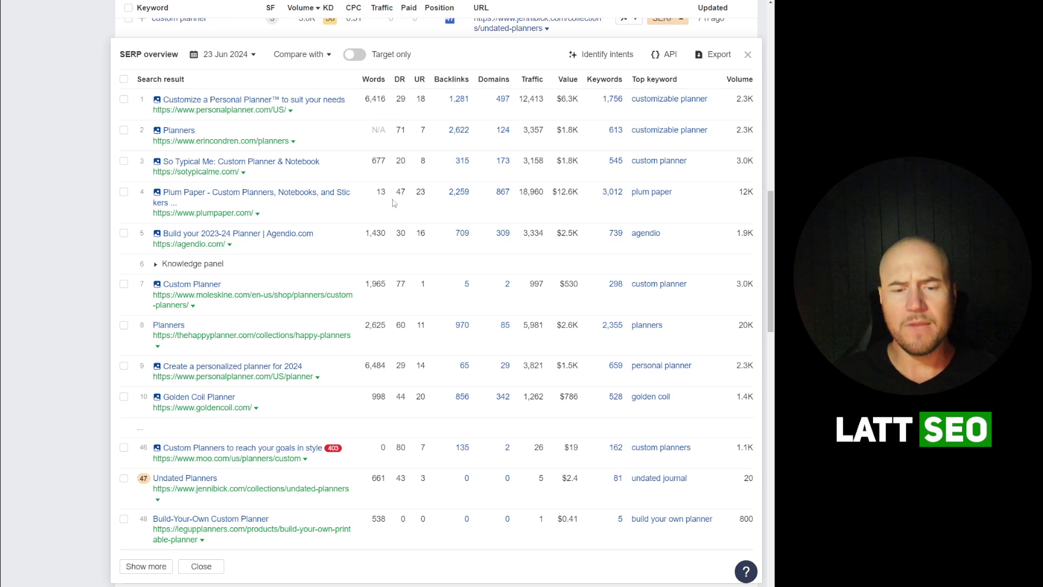
Compare the Domain Rating of the top ten "custom planner" results with that of the jennibick.com Undated Planners page.
{"action": "mouse_move", "coordinate": [404, 84]}
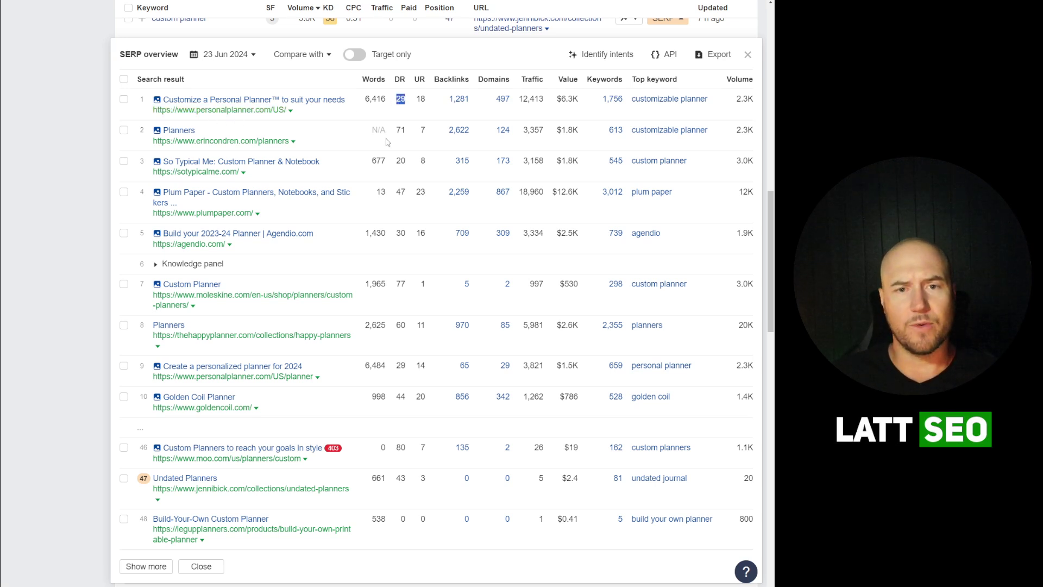
{"action": "double_click", "coordinate": [403, 129]}
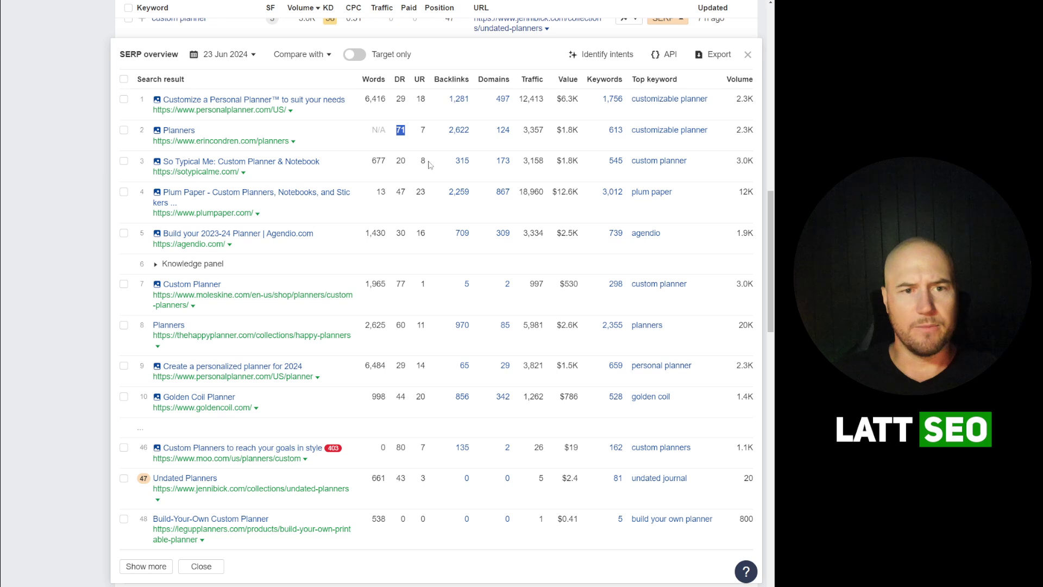
{"action": "double_click", "coordinate": [400, 161]}
{"action": "double_click", "coordinate": [401, 192]}
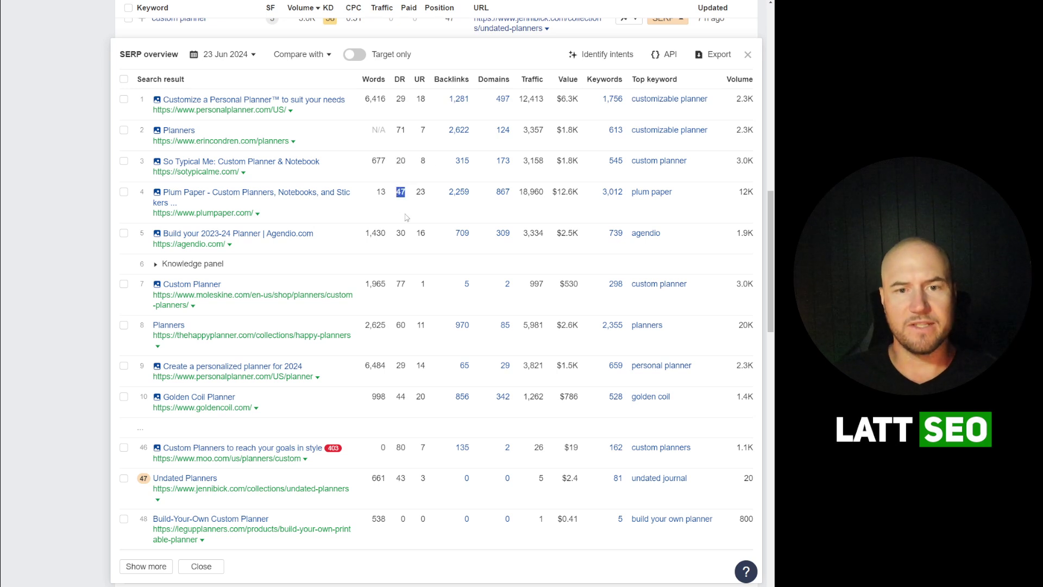
{"action": "double_click", "coordinate": [400, 234]}
{"action": "double_click", "coordinate": [400, 283]}
{"action": "double_click", "coordinate": [401, 325]}
{"action": "double_click", "coordinate": [401, 365]}
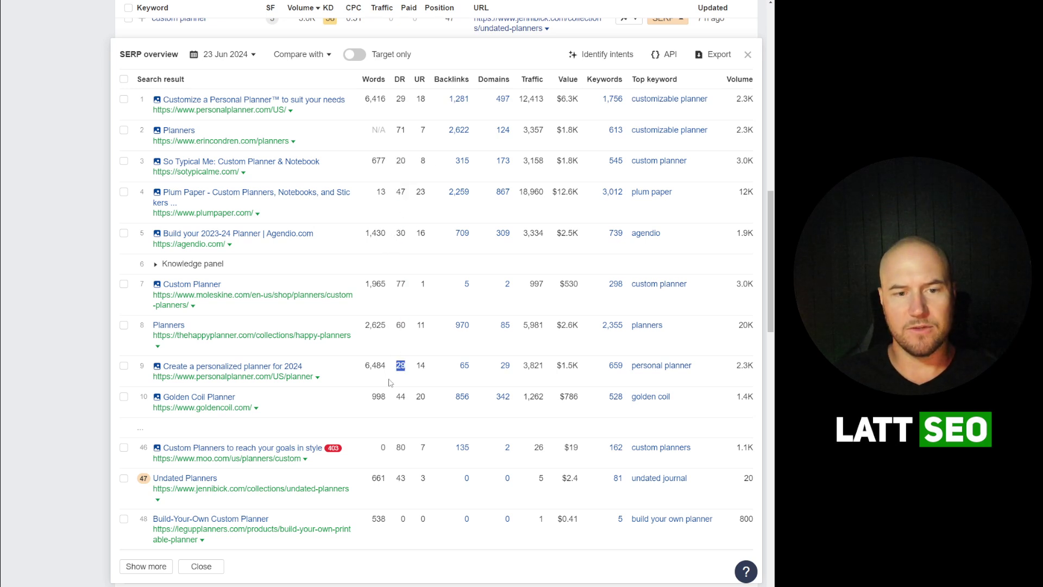
{"action": "double_click", "coordinate": [401, 396]}
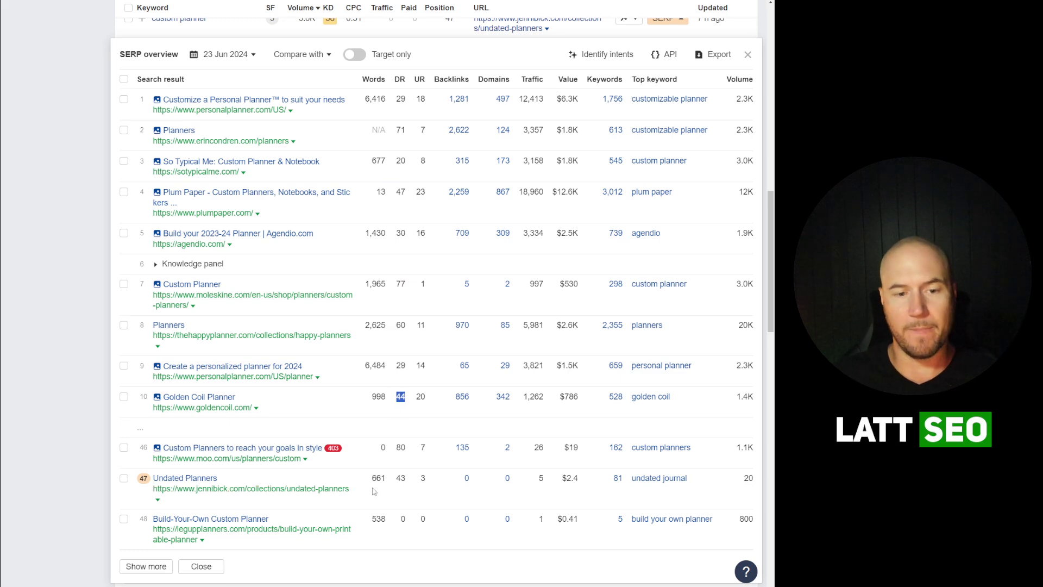
{"action": "double_click", "coordinate": [402, 478]}
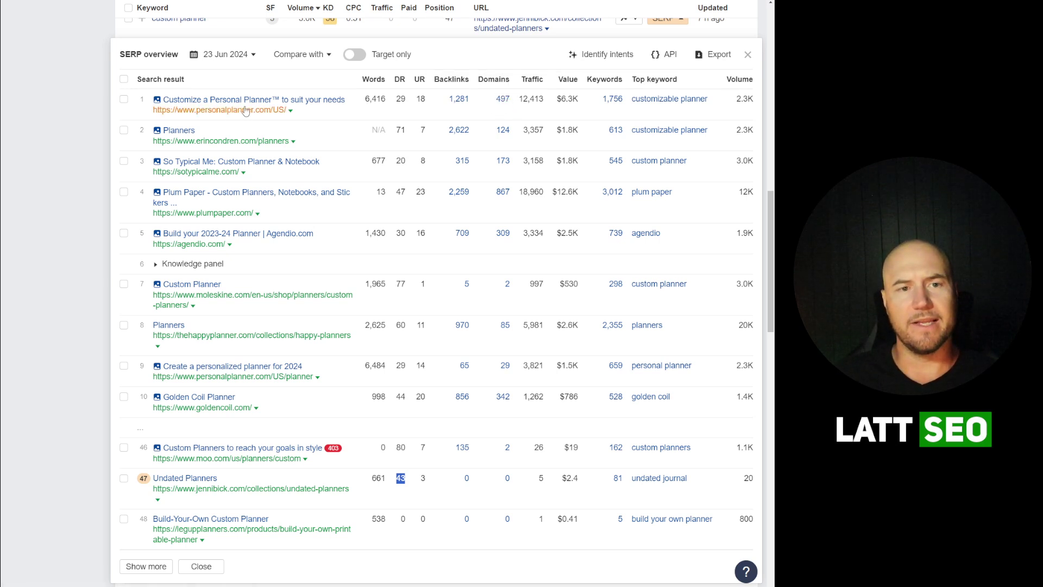
Compare the referring domains of the top-ranking "custom planner" pages with those of the Undated Planners page.
{"action": "left_click", "coordinate": [514, 104]}
{"action": "left_click_drag", "start_coordinate": [513, 104], "coordinate": [496, 102]}
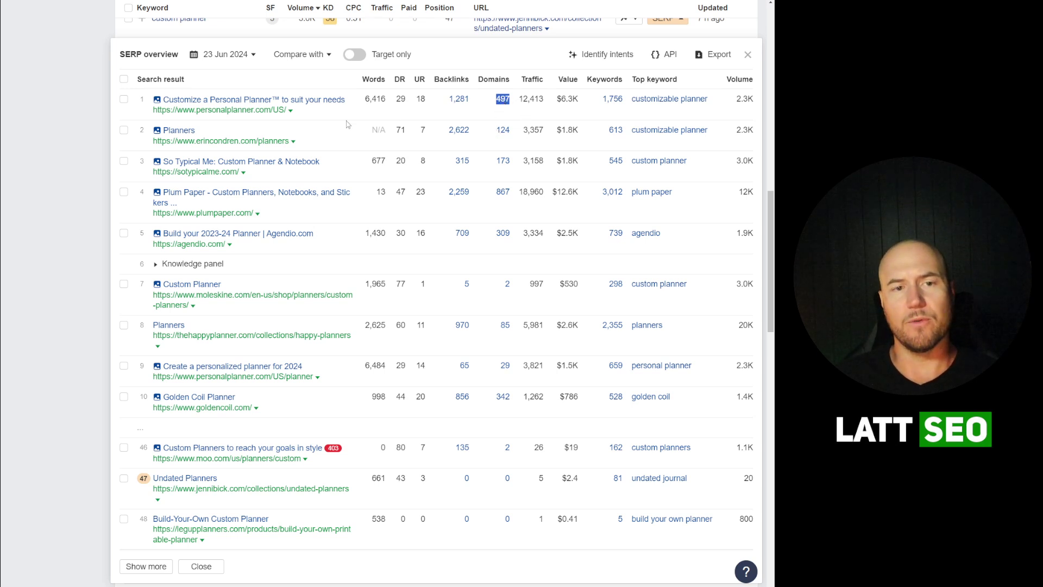
{"action": "left_click_drag", "start_coordinate": [514, 131], "coordinate": [485, 135]}
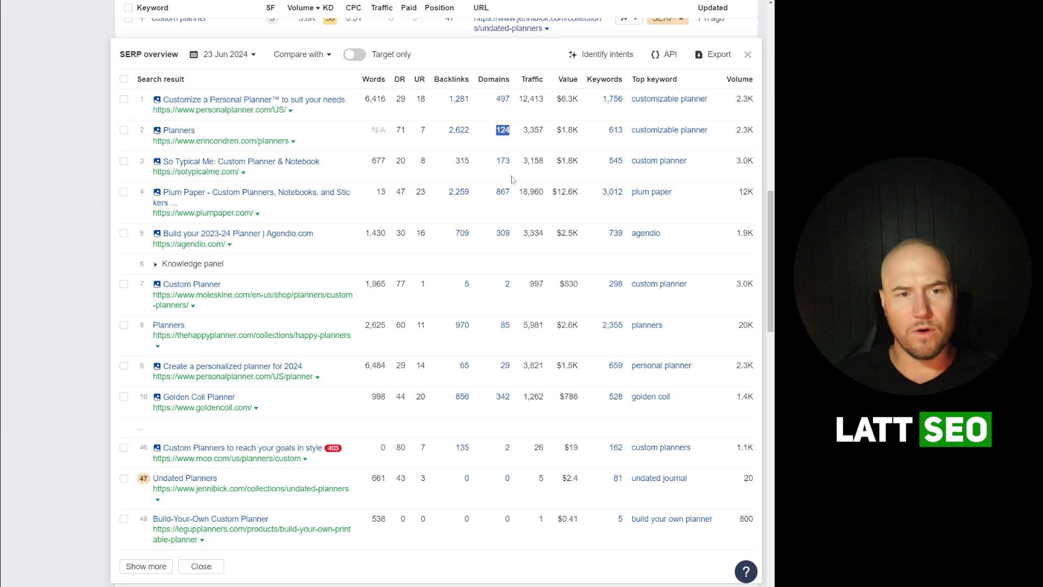
{"action": "left_click_drag", "start_coordinate": [513, 180], "coordinate": [488, 194]}
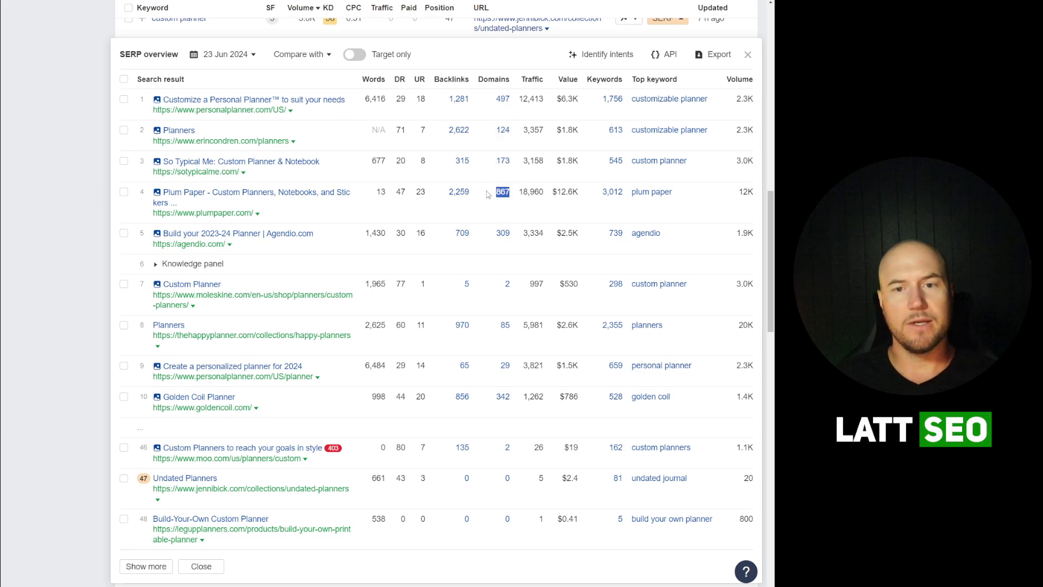
{"action": "left_click_drag", "start_coordinate": [517, 233], "coordinate": [491, 237]}
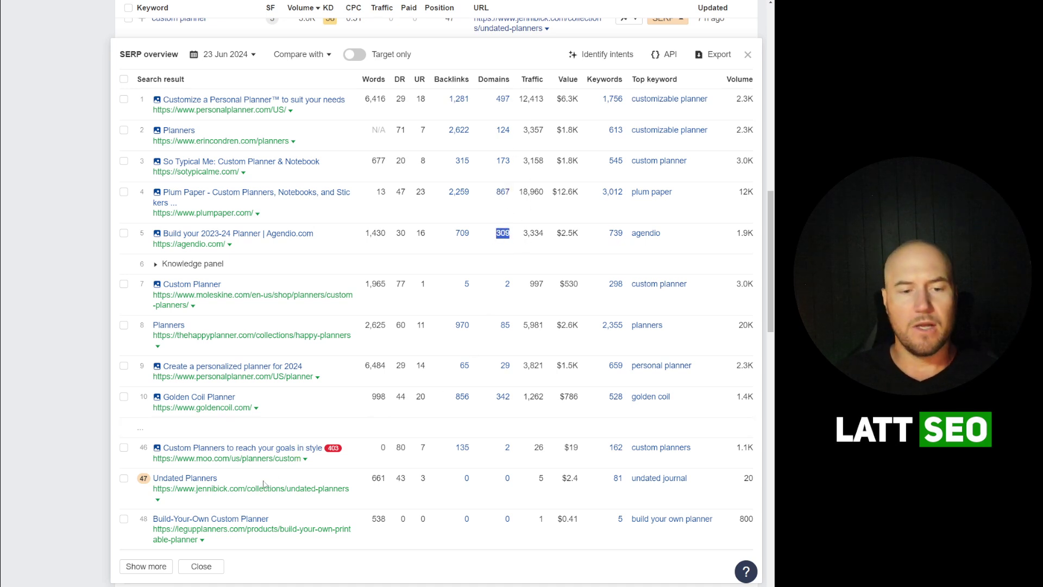
{"action": "left_click", "coordinate": [513, 484]}
{"action": "left_click_drag", "start_coordinate": [513, 484], "coordinate": [494, 485]}
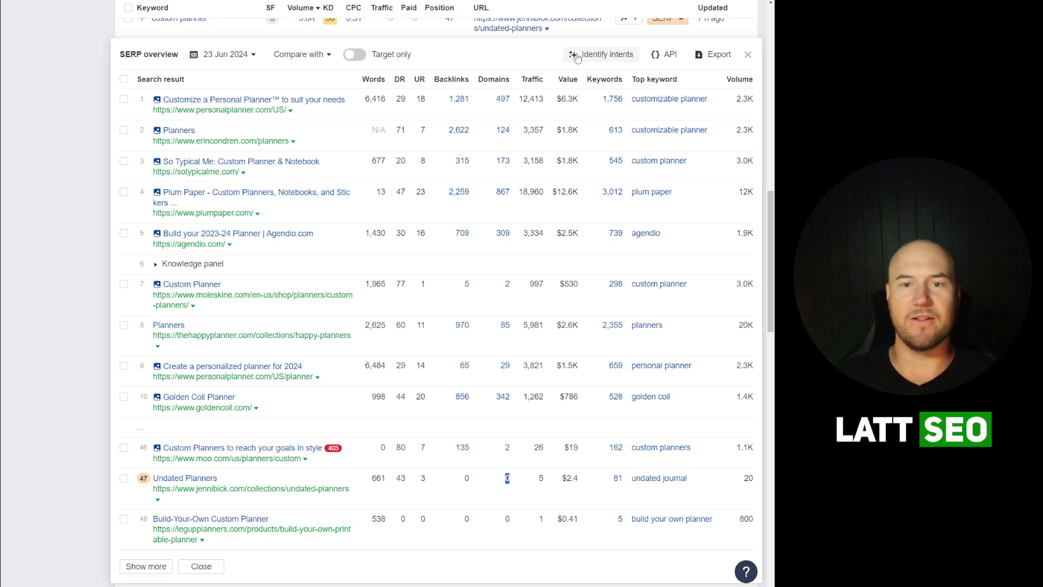
Recheck the referring domains of the Undated Planners result and view its collection page on jennibick.com.
{"action": "left_click", "coordinate": [517, 51]}
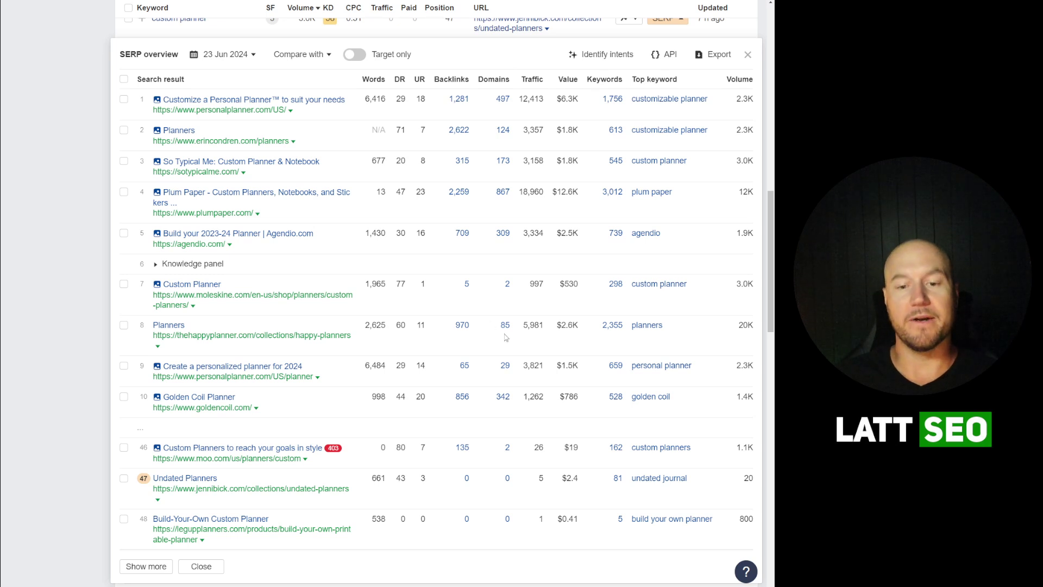
{"action": "scroll", "coordinate": [522, 470], "scroll_direction": "down", "scroll_amount": 1}
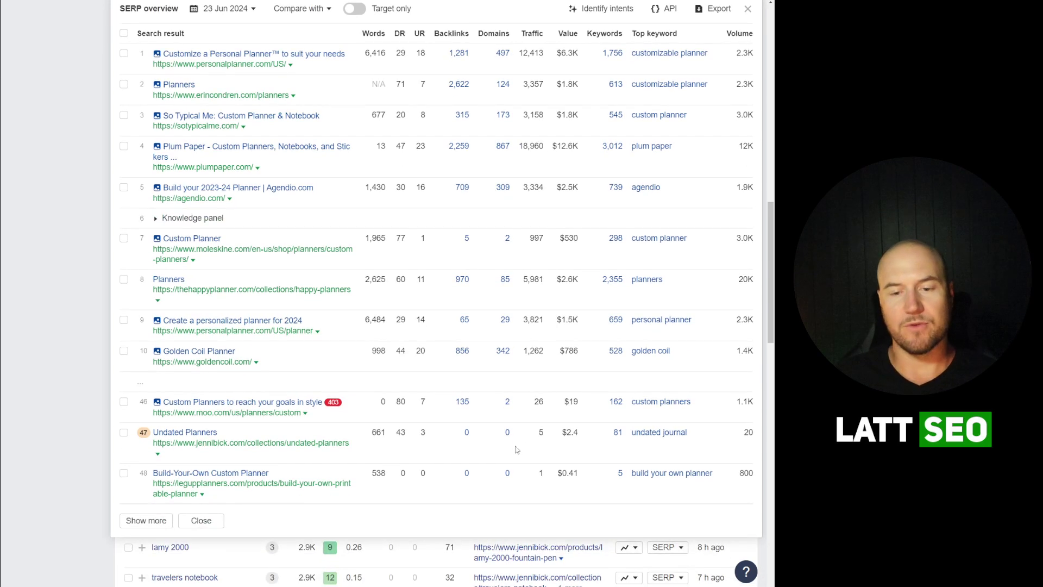
{"action": "double_click", "coordinate": [507, 432]}
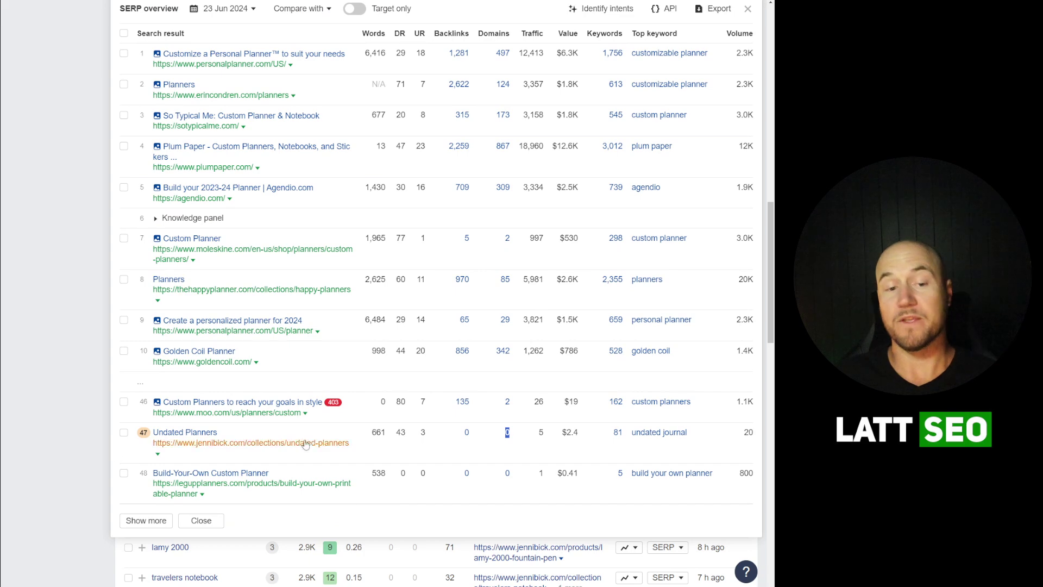
{"action": "scroll", "coordinate": [554, 438], "scroll_direction": "up", "scroll_amount": 3}
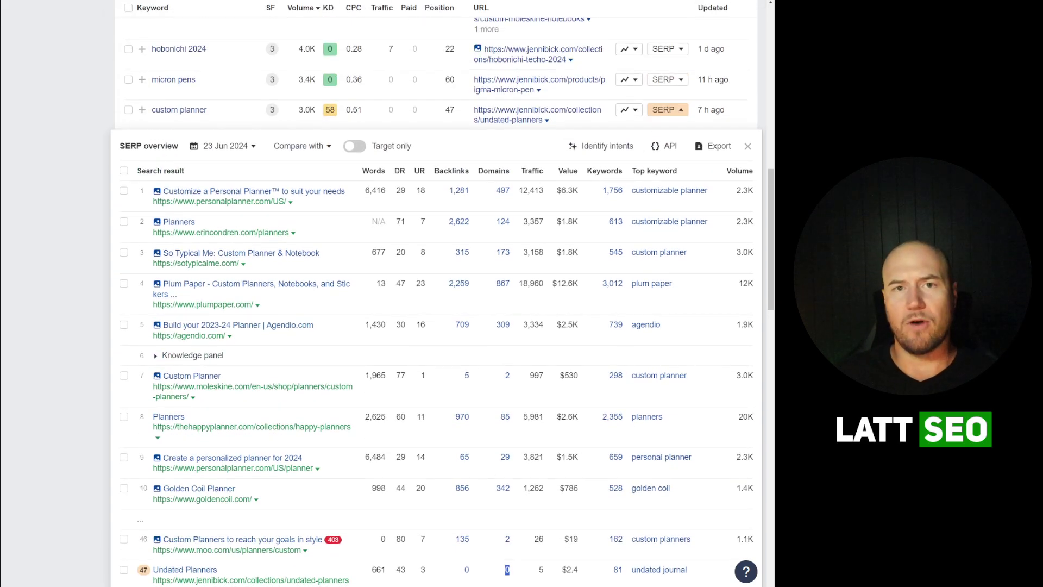
{"action": "scroll", "coordinate": [527, 69], "scroll_direction": "down", "scroll_amount": 2}
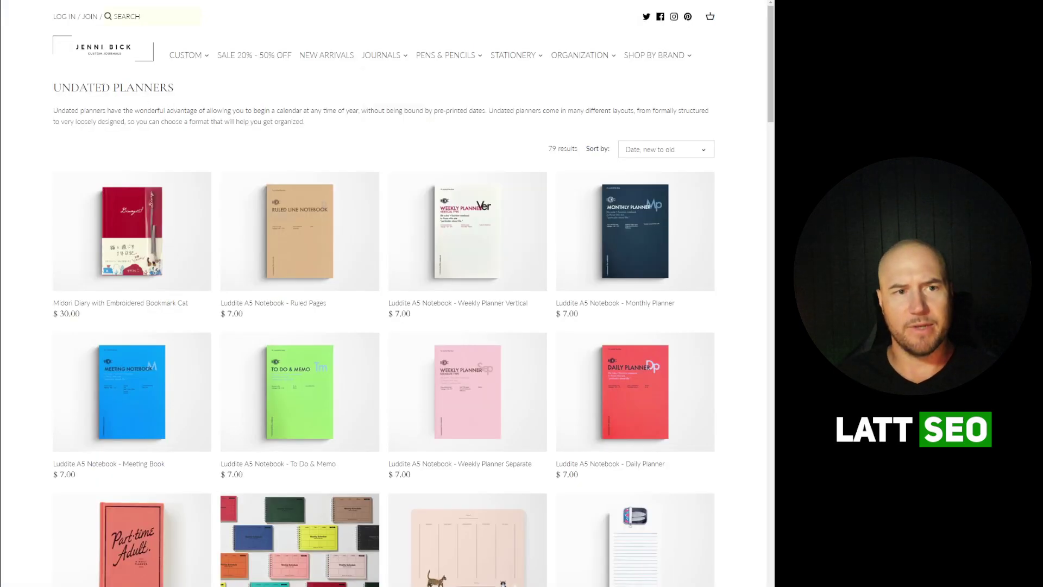
Check the Undated Planners page heading, then compare its top keyword and volume with those of the first-ranked "custom planner" result in Ahrefs.
{"action": "left_click_drag", "start_coordinate": [56, 88], "coordinate": [178, 83]}
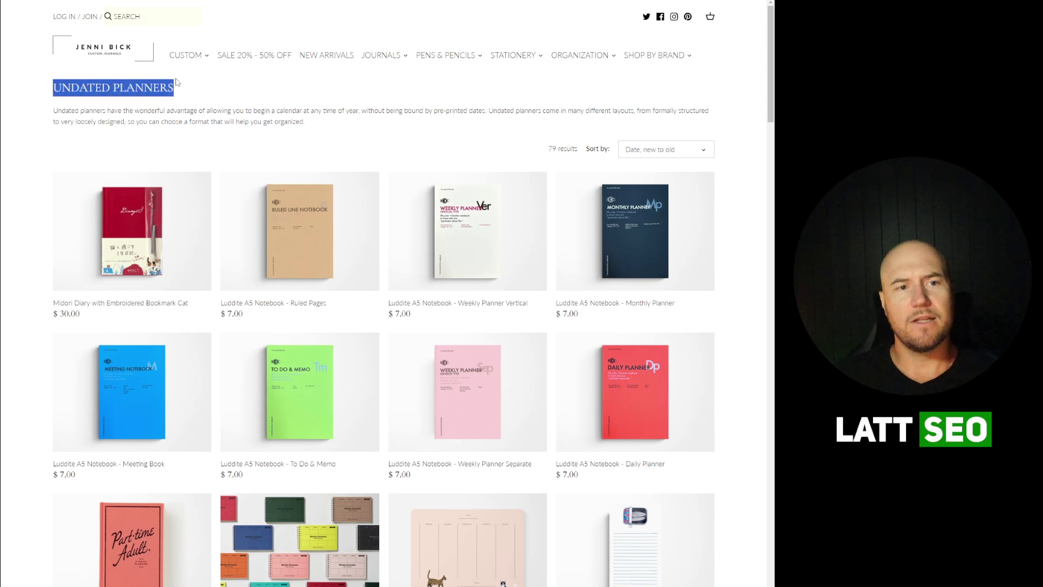
{"action": "left_click", "coordinate": [197, 97]}
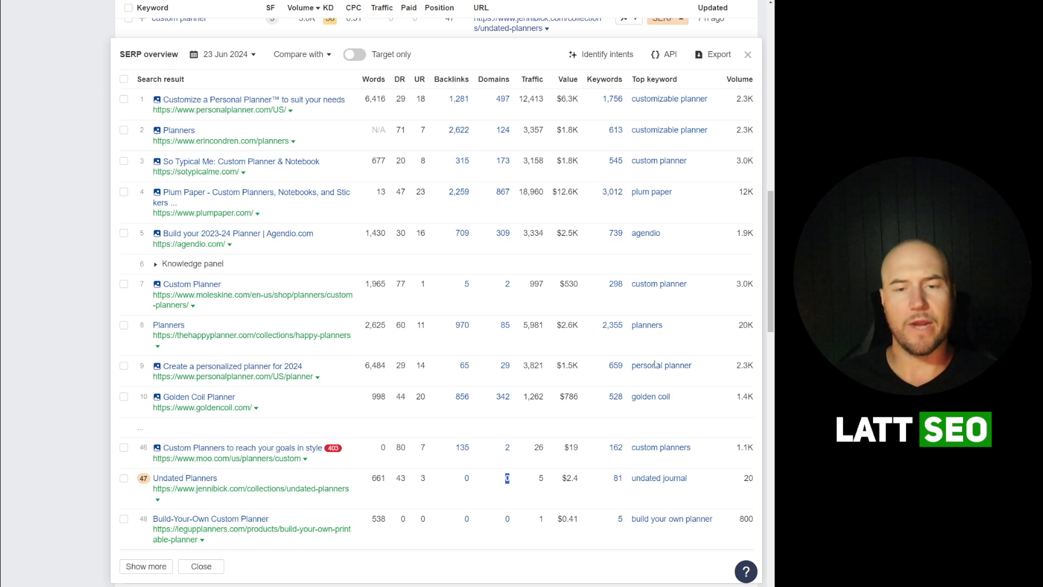
{"action": "left_click_drag", "start_coordinate": [689, 480], "coordinate": [622, 484]}
{"action": "left_click_drag", "start_coordinate": [758, 481], "coordinate": [749, 479]}
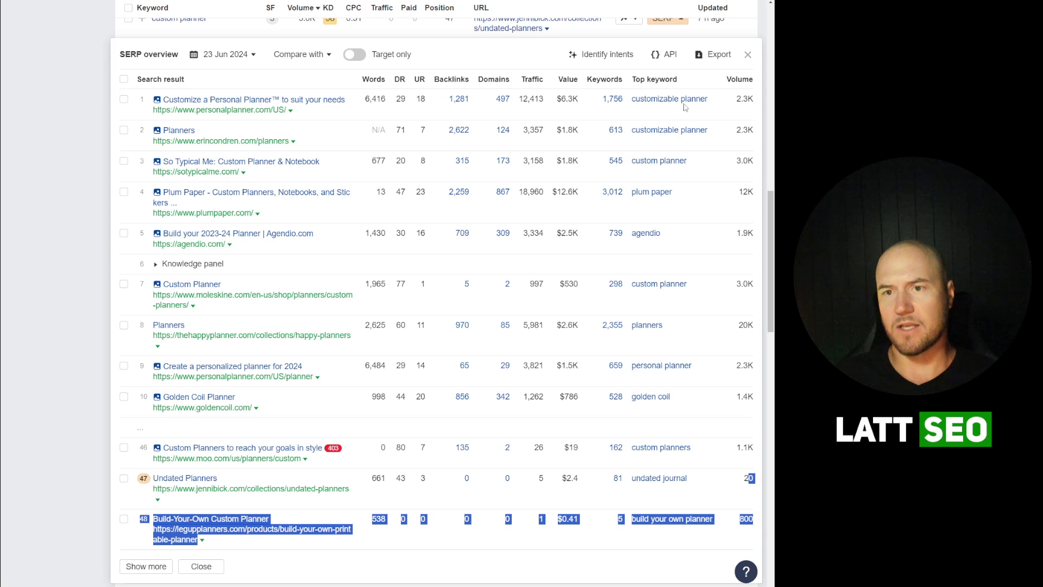
{"action": "left_click_drag", "start_coordinate": [737, 99], "coordinate": [748, 99]}
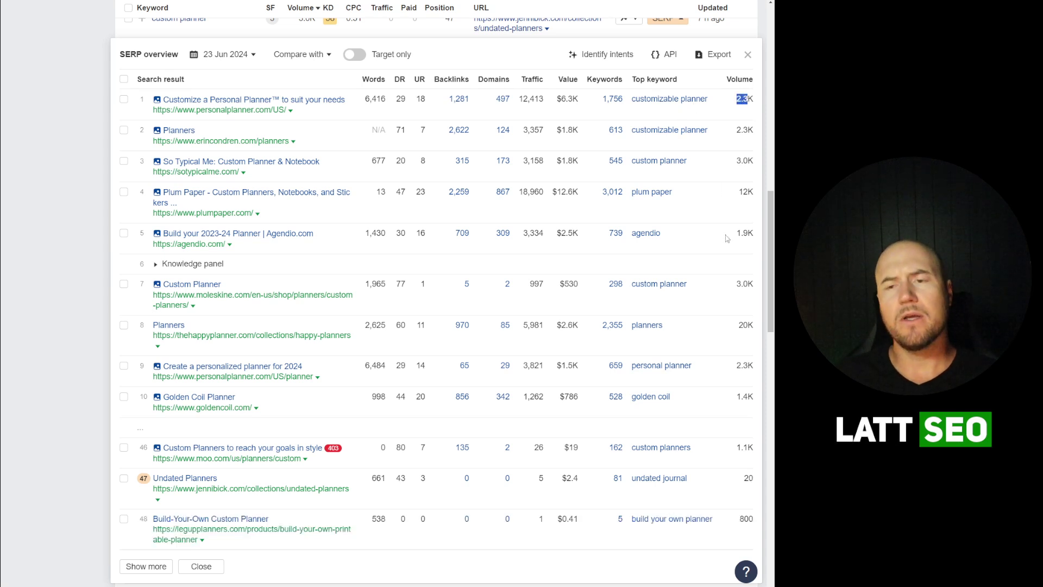
Open the keyword overview for "undated journal" in a new tab and view its position history and SERP overview.
{"action": "right_click", "coordinate": [647, 479]}
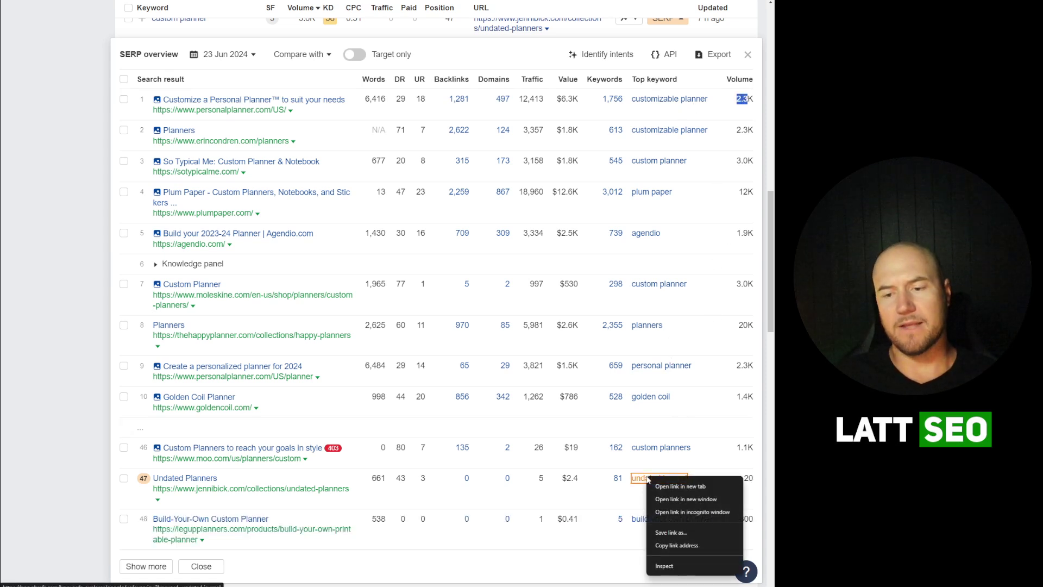
{"action": "left_click", "coordinate": [664, 488]}
{"action": "left_click", "coordinate": [392, 0]}
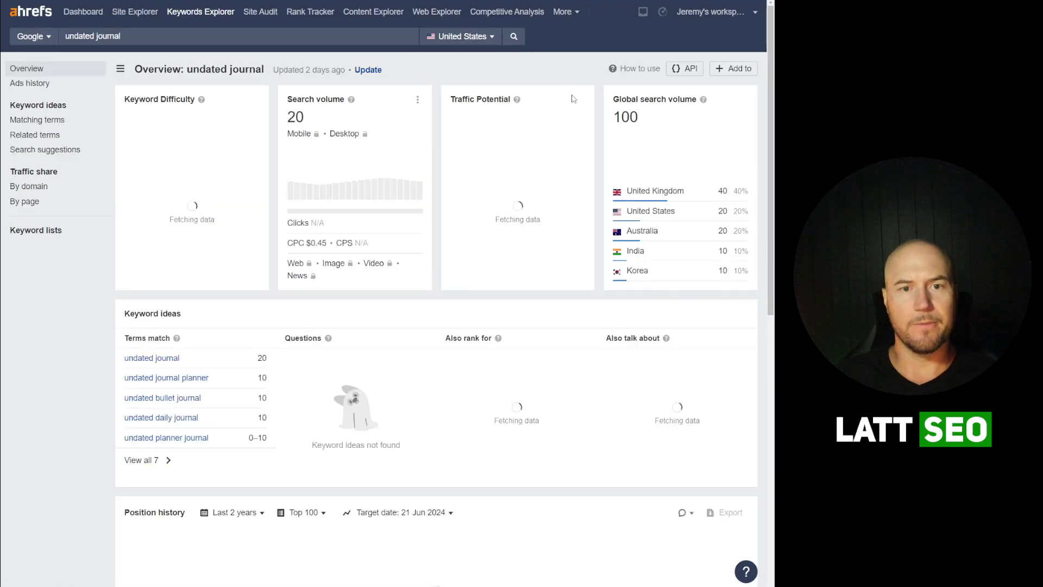
{"action": "scroll", "coordinate": [337, 174], "scroll_direction": "down", "scroll_amount": 10}
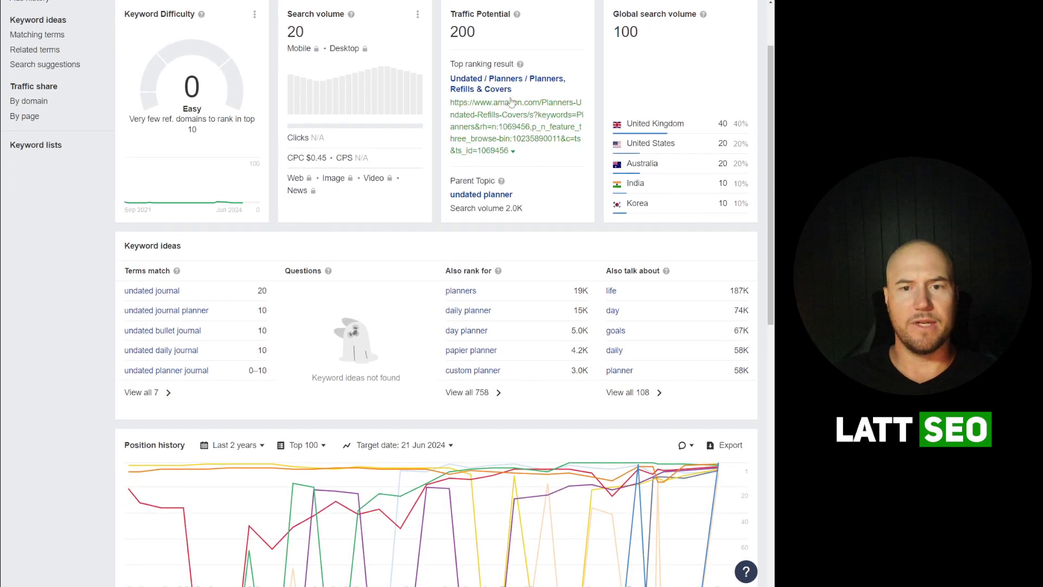
{"action": "scroll", "coordinate": [429, 226], "scroll_direction": "down", "scroll_amount": 1}
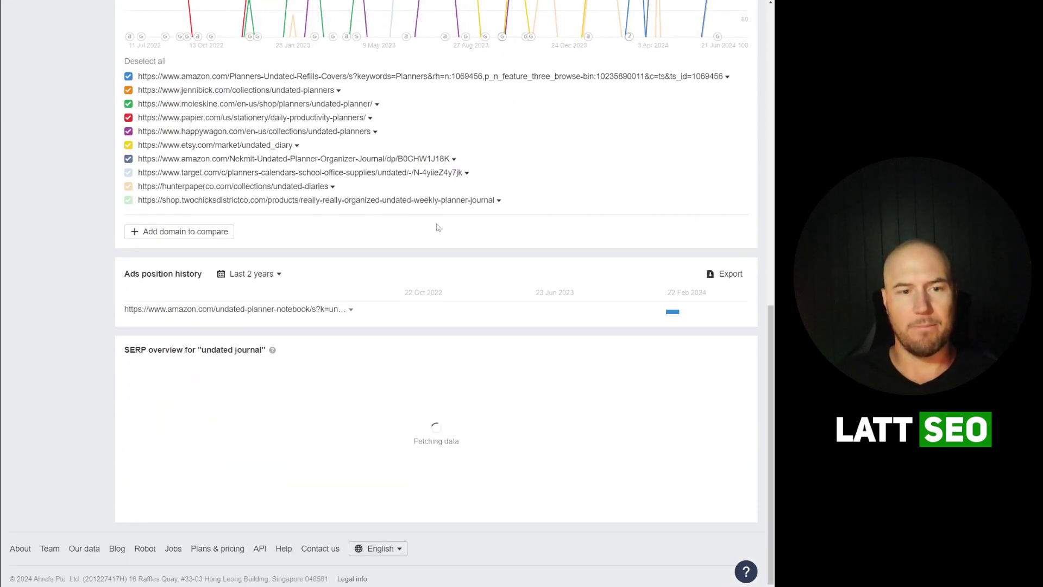
{"action": "scroll", "coordinate": [428, 217], "scroll_direction": "down", "scroll_amount": 5}
{"action": "scroll", "coordinate": [427, 199], "scroll_direction": "down", "scroll_amount": 1}
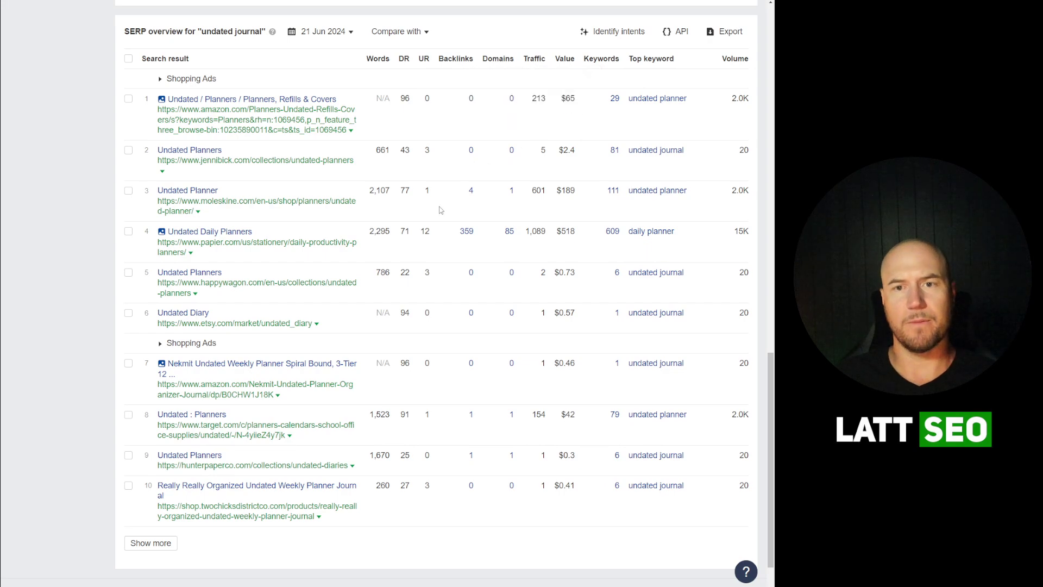
Review the "undated journal" keyword metrics, then mark the jennibick.com result in its SERP overview and check that result's traffic.
{"action": "scroll", "coordinate": [351, 284], "scroll_direction": "up", "scroll_amount": 7}
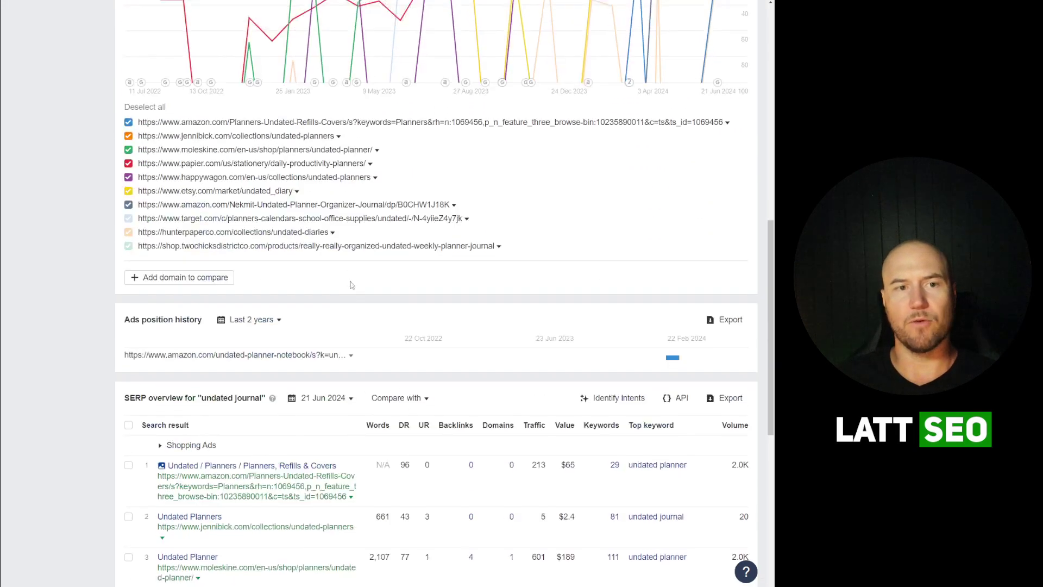
{"action": "scroll", "coordinate": [352, 284], "scroll_direction": "up", "scroll_amount": 10}
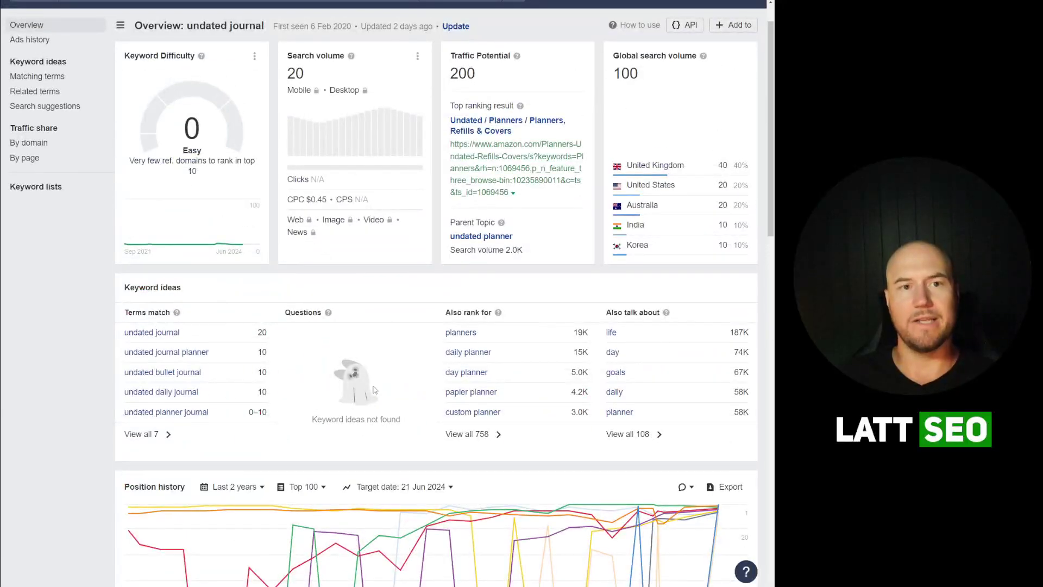
{"action": "scroll", "coordinate": [374, 389], "scroll_direction": "down", "scroll_amount": 15}
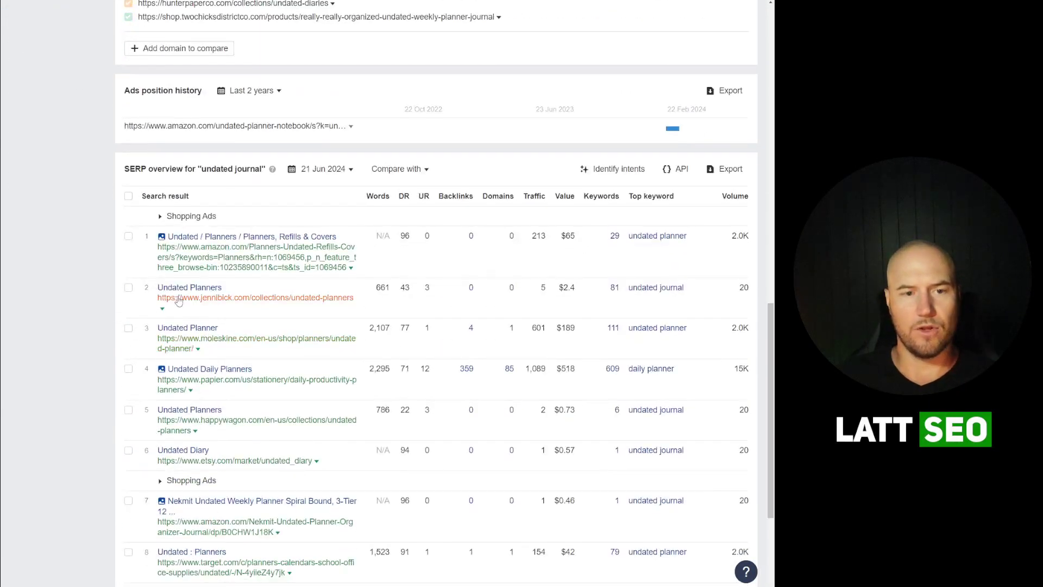
{"action": "left_click", "coordinate": [129, 287]}
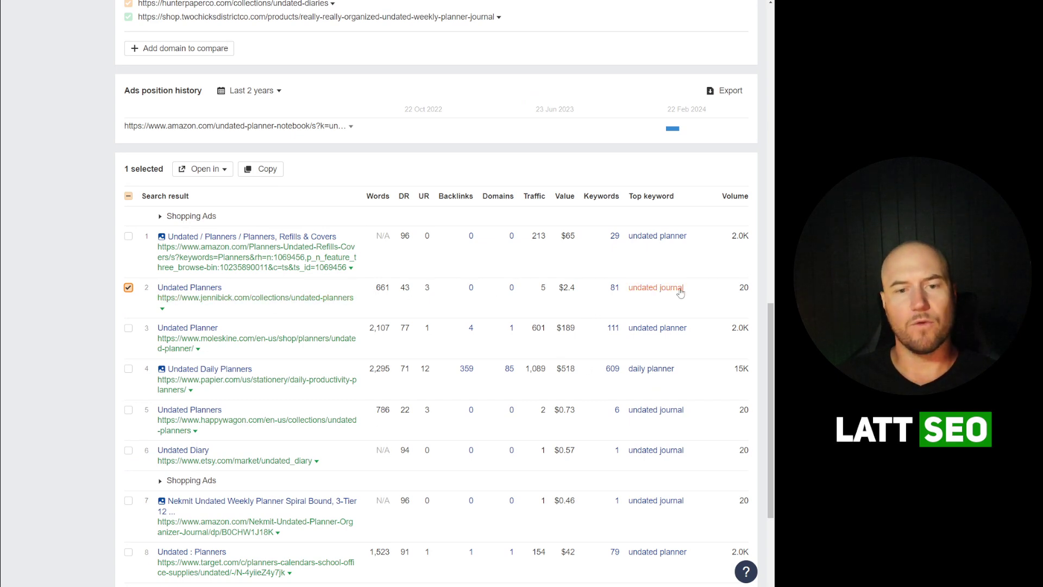
{"action": "double_click", "coordinate": [543, 289]}
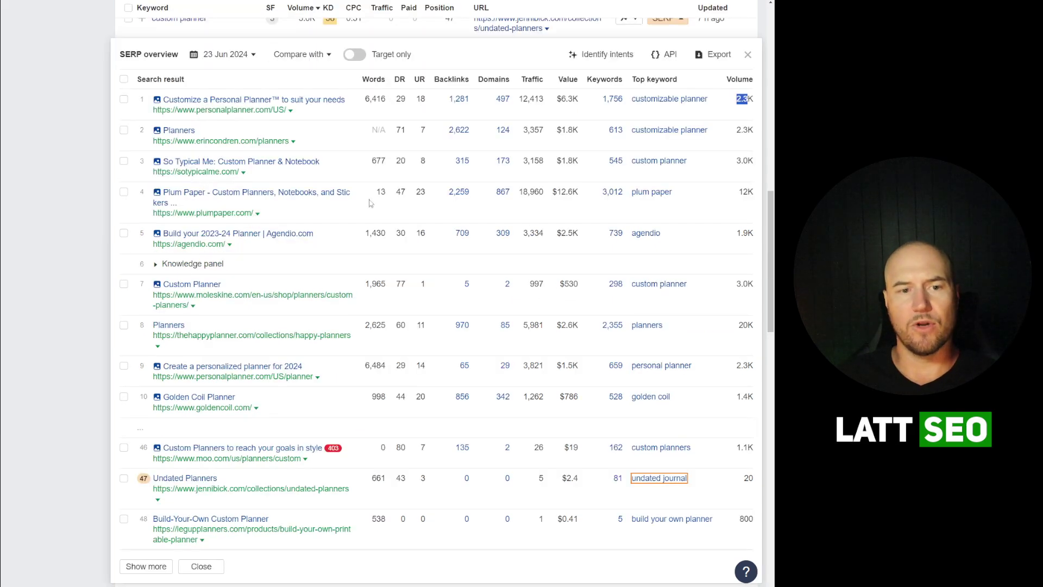
Return to the "custom planner" SERP overview and compare the top results' traffic with the Undated Planners page.
{"action": "scroll", "coordinate": [358, 229], "scroll_direction": "up", "scroll_amount": 5}
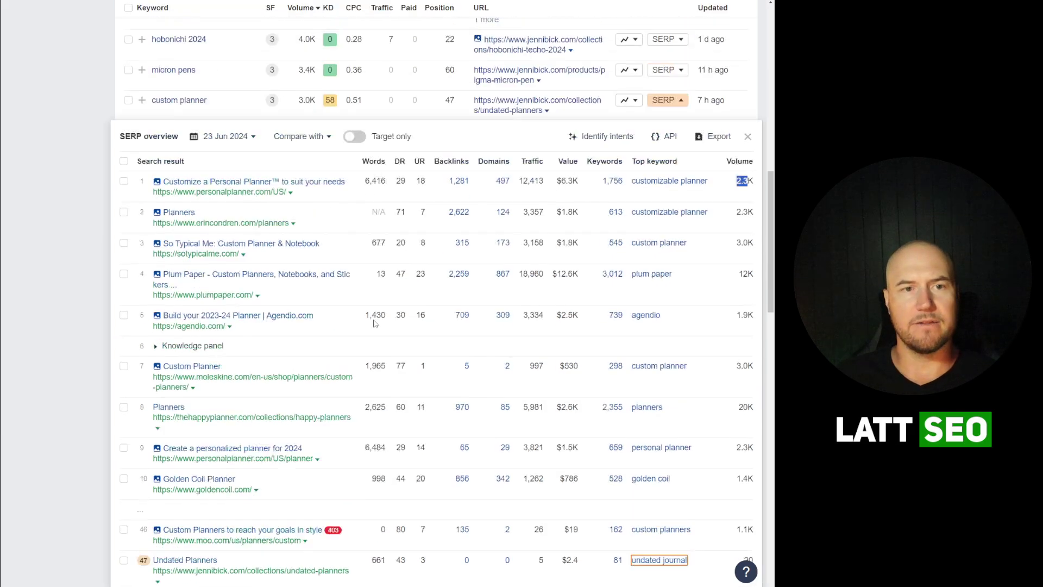
{"action": "scroll", "coordinate": [348, 250], "scroll_direction": "down", "scroll_amount": 5}
{"action": "scroll", "coordinate": [341, 263], "scroll_direction": "down", "scroll_amount": 1}
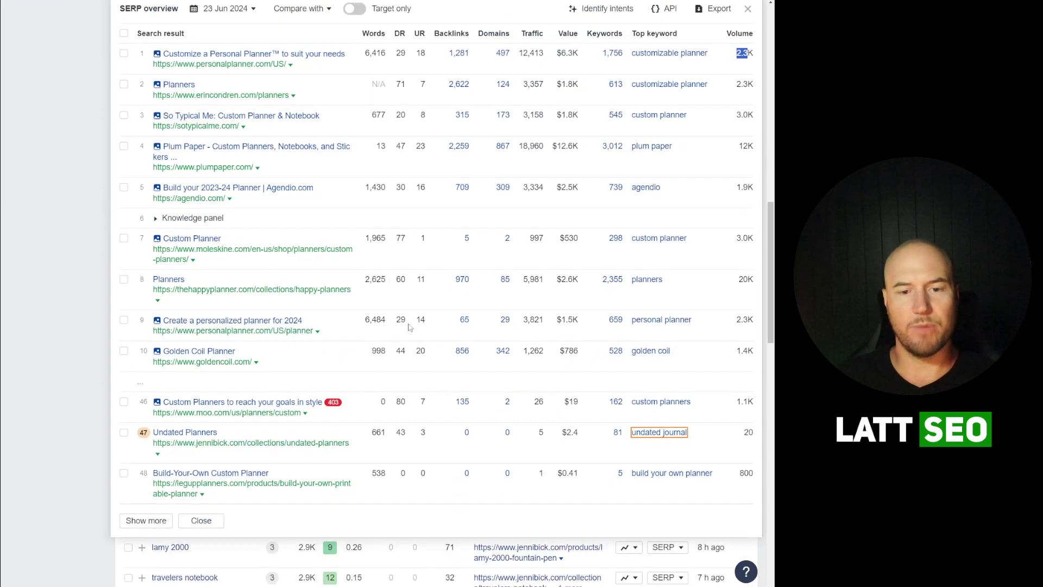
{"action": "scroll", "coordinate": [514, 109], "scroll_direction": "up", "scroll_amount": 1}
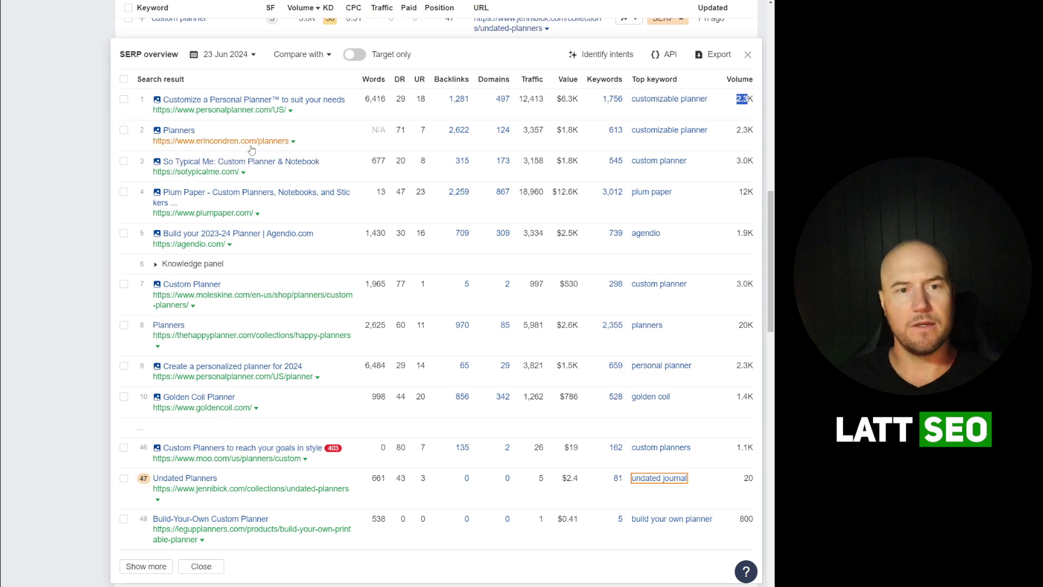
{"action": "double_click", "coordinate": [531, 133]}
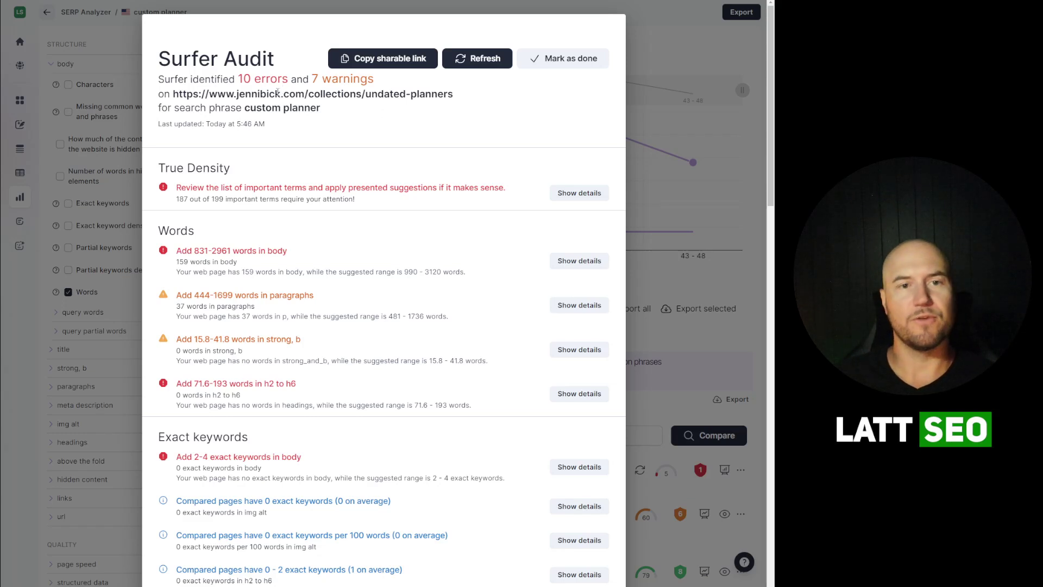
In the Surfer Audit, compare the search phrase "custom planner" with the wording of the audited undated-planners URL.
{"action": "left_click_drag", "start_coordinate": [321, 110], "coordinate": [247, 117]}
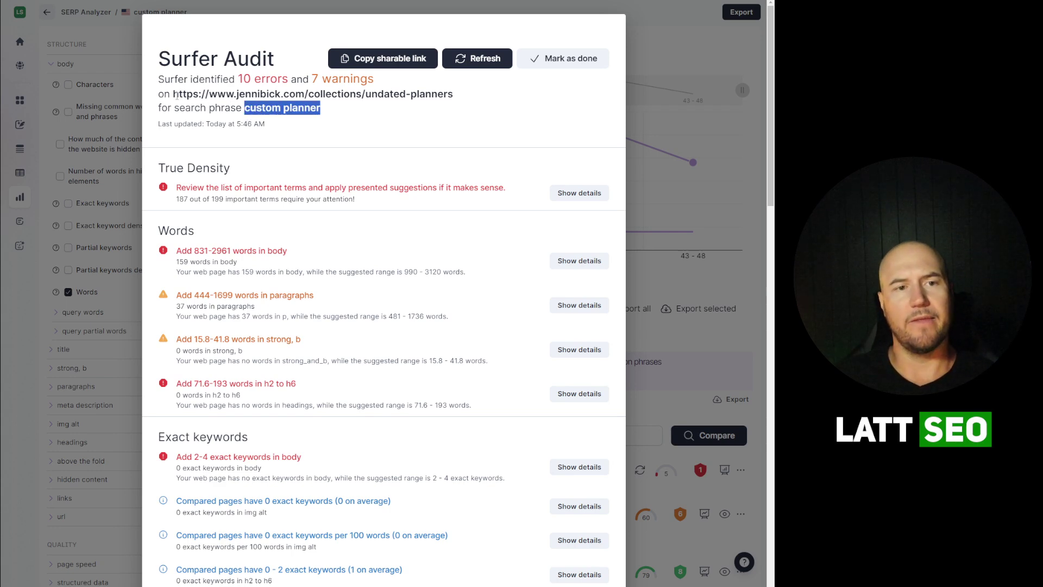
{"action": "left_click_drag", "start_coordinate": [173, 94], "coordinate": [457, 98]}
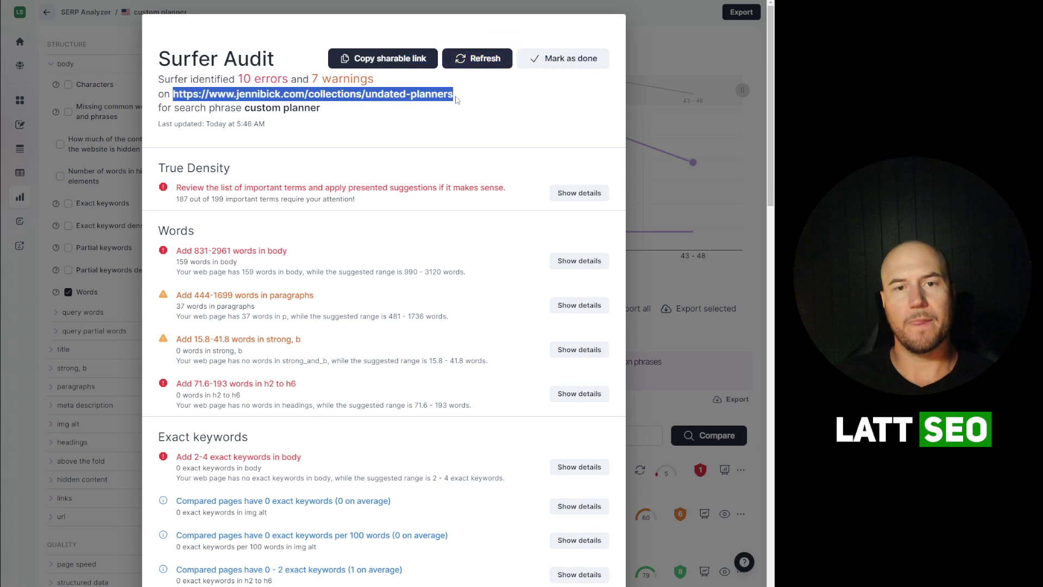
{"action": "left_click", "coordinate": [455, 99]}
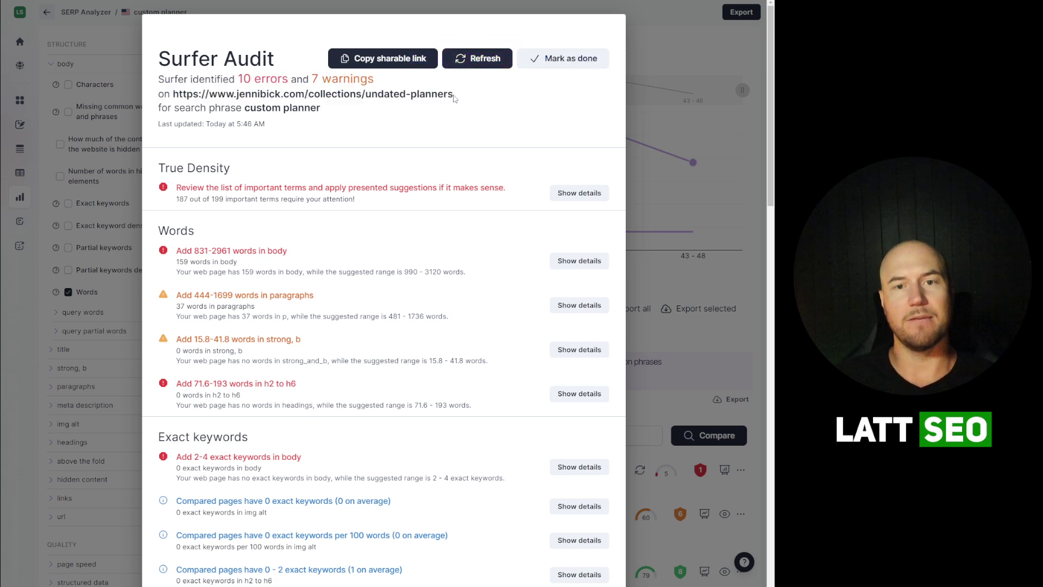
{"action": "left_click_drag", "start_coordinate": [455, 98], "coordinate": [369, 104]}
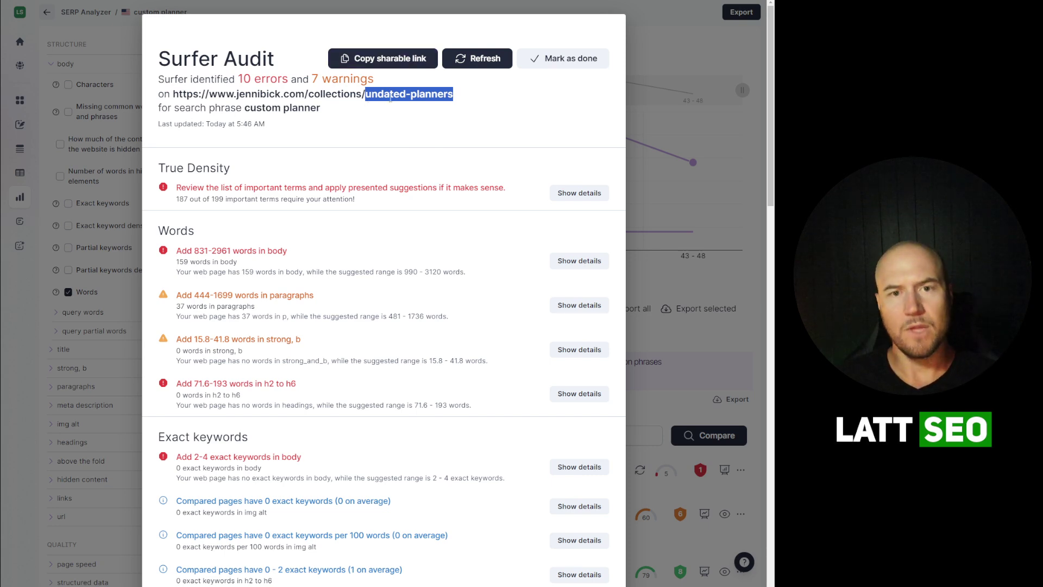
{"action": "left_click", "coordinate": [392, 137]}
Expand the True Density details, compare current and suggested counts for "personalized planner" and "custom planner", and collapse them again.
{"action": "scroll", "coordinate": [380, 134], "scroll_direction": "down", "scroll_amount": 3}
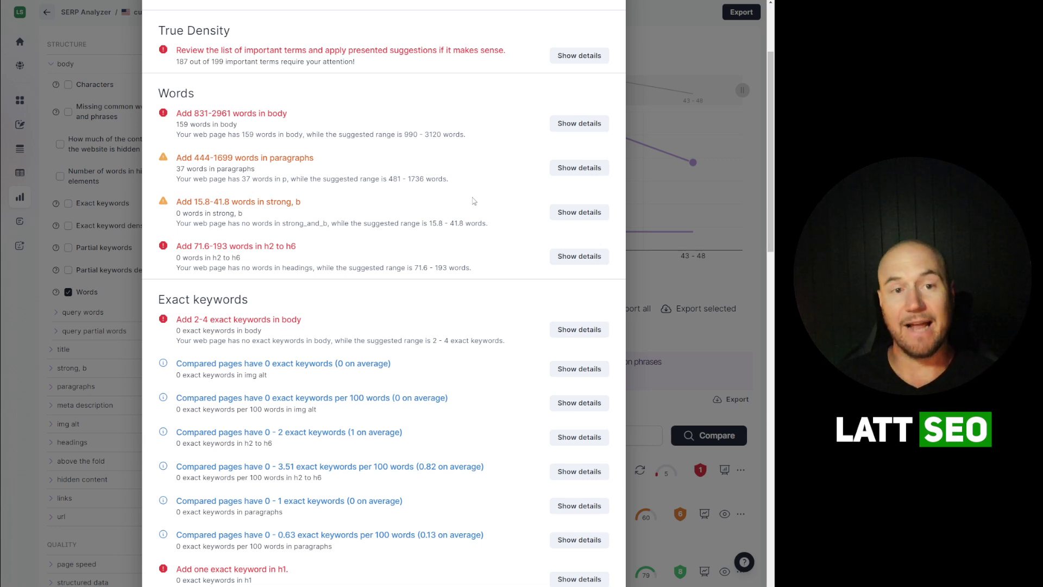
{"action": "left_click", "coordinate": [578, 58]}
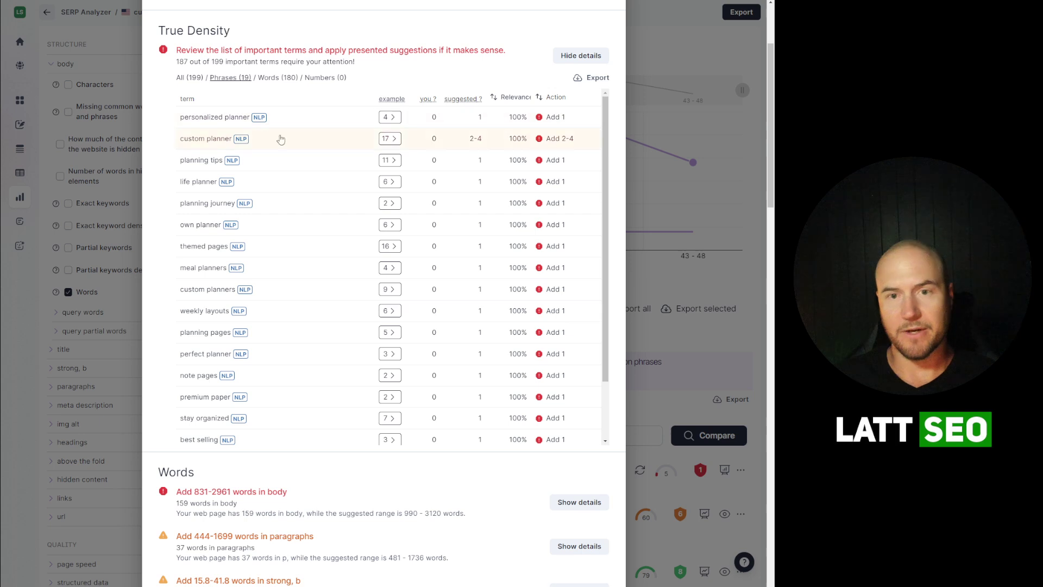
{"action": "left_click_drag", "start_coordinate": [180, 118], "coordinate": [249, 120]}
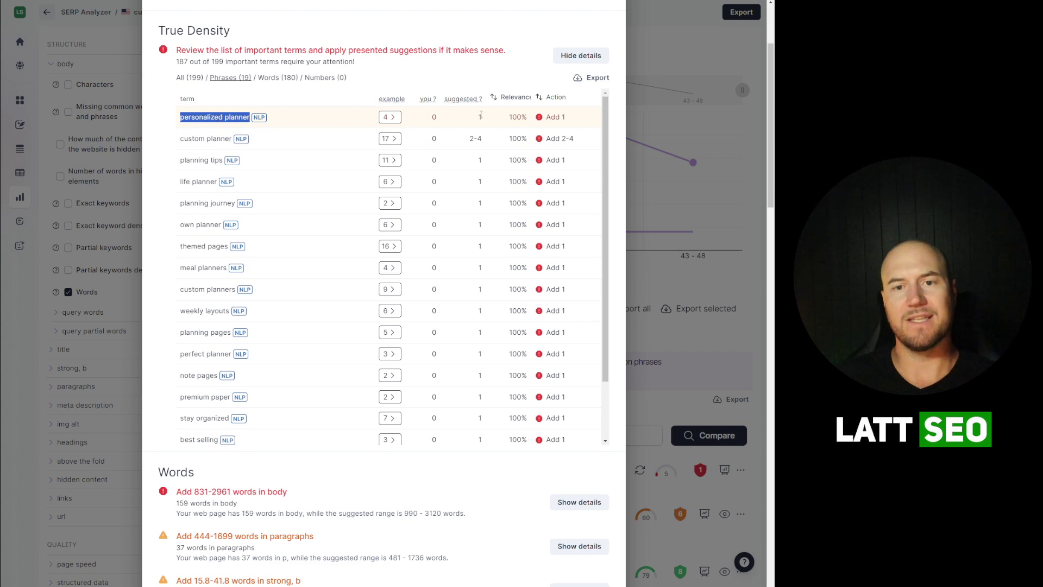
{"action": "left_click", "coordinate": [483, 118]}
{"action": "double_click", "coordinate": [434, 117]}
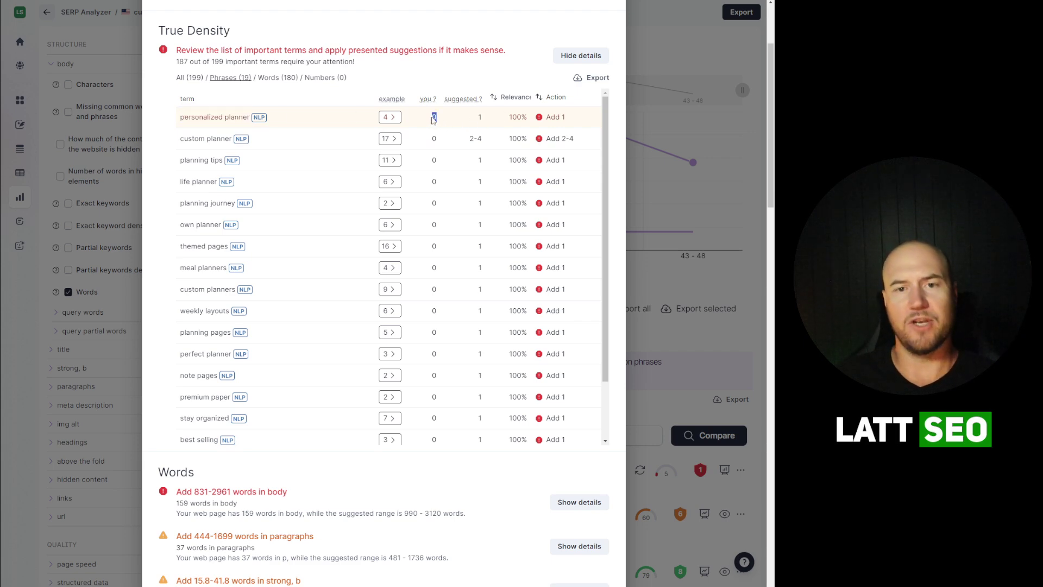
{"action": "left_click_drag", "start_coordinate": [174, 144], "coordinate": [231, 142]}
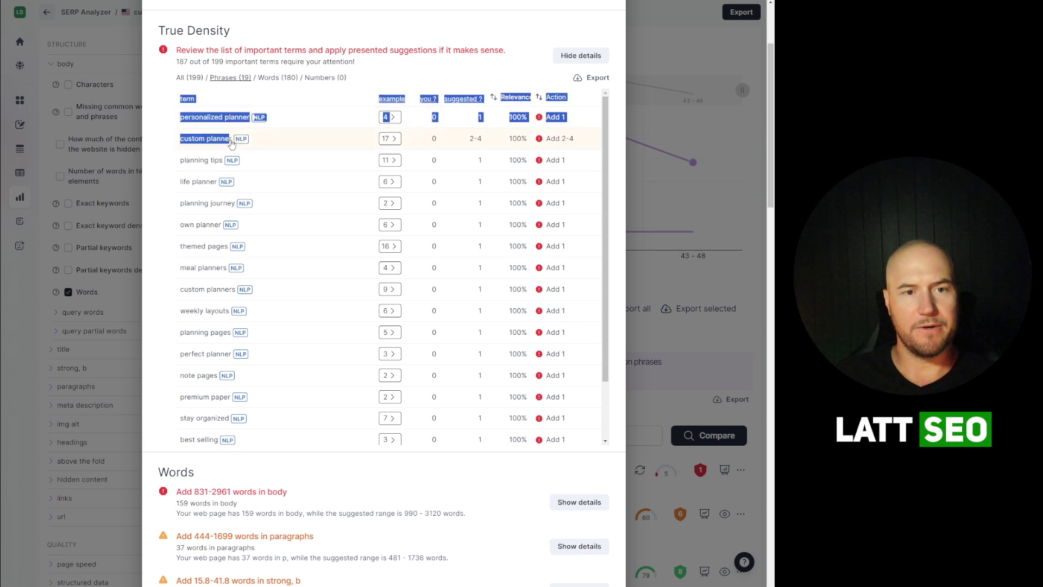
{"action": "double_click", "coordinate": [476, 139]}
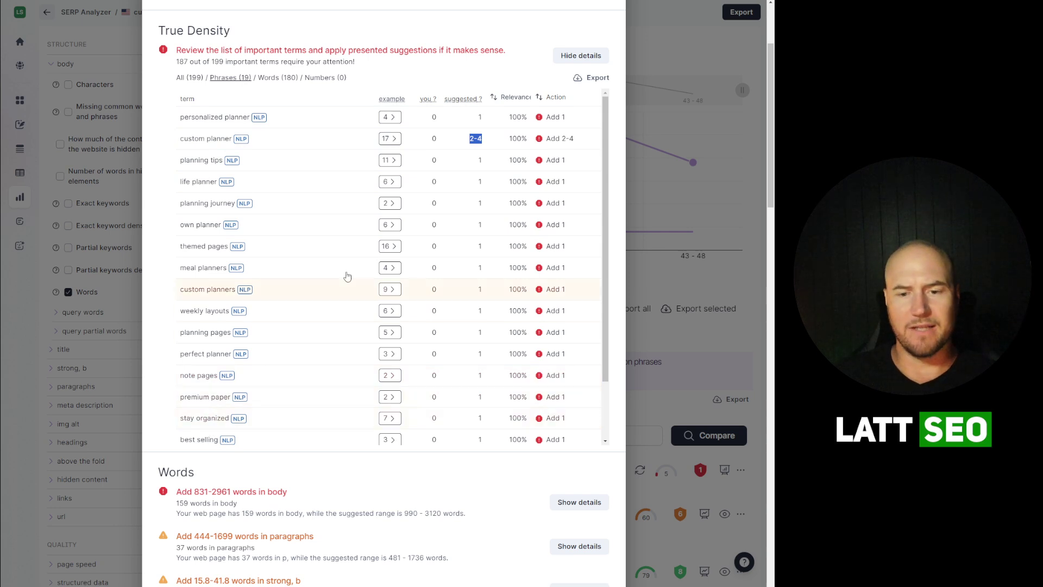
{"action": "scroll", "coordinate": [302, 311], "scroll_direction": "down", "scroll_amount": 1}
{"action": "scroll", "coordinate": [302, 310], "scroll_direction": "up", "scroll_amount": 1}
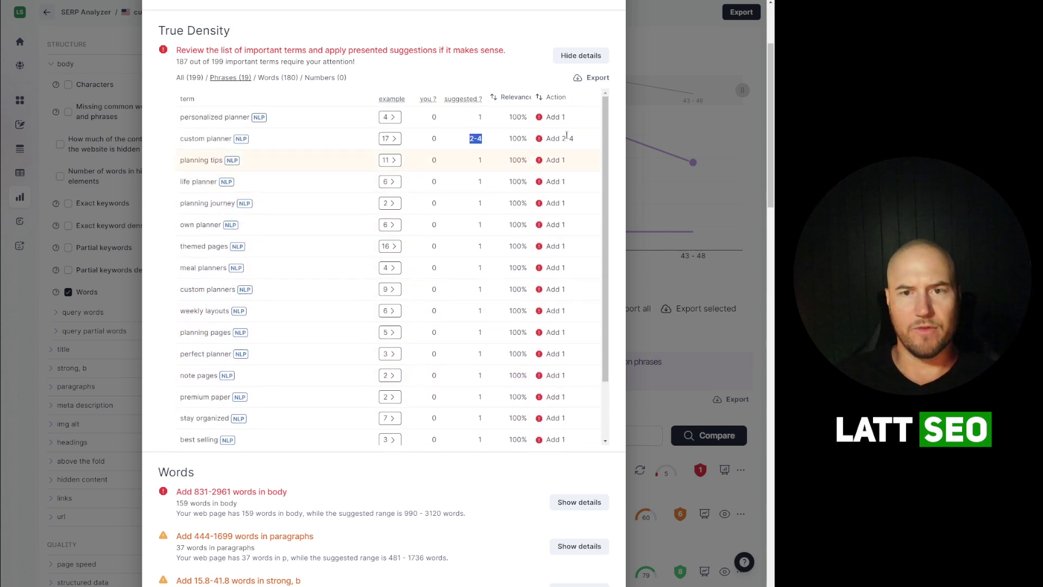
{"action": "left_click", "coordinate": [581, 56]}
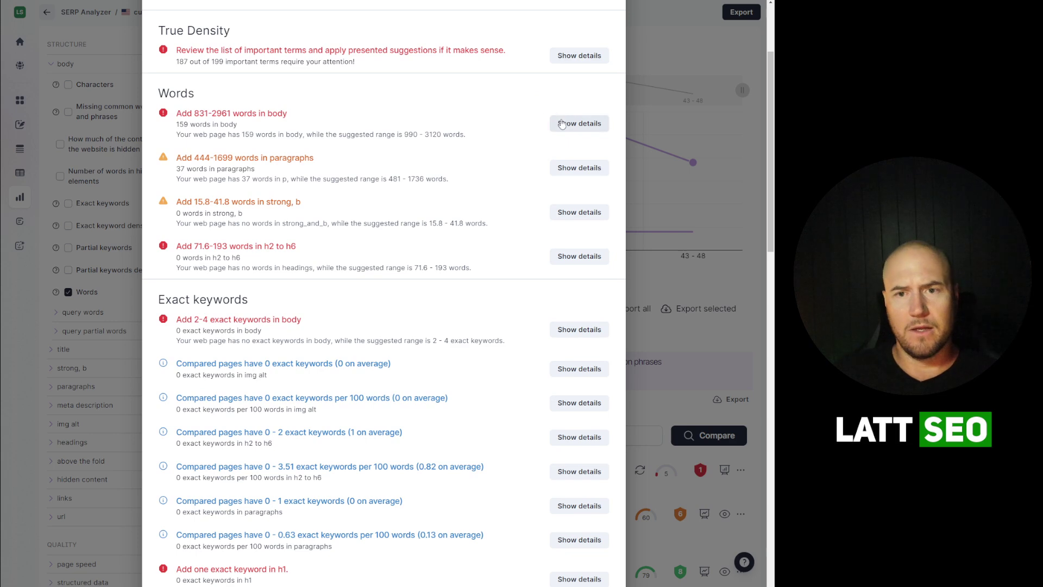
Examine the competitor chart for exact keywords in body, collapse it, and view the remaining exact keyword suggestions.
{"action": "scroll", "coordinate": [560, 178], "scroll_direction": "down", "scroll_amount": 3}
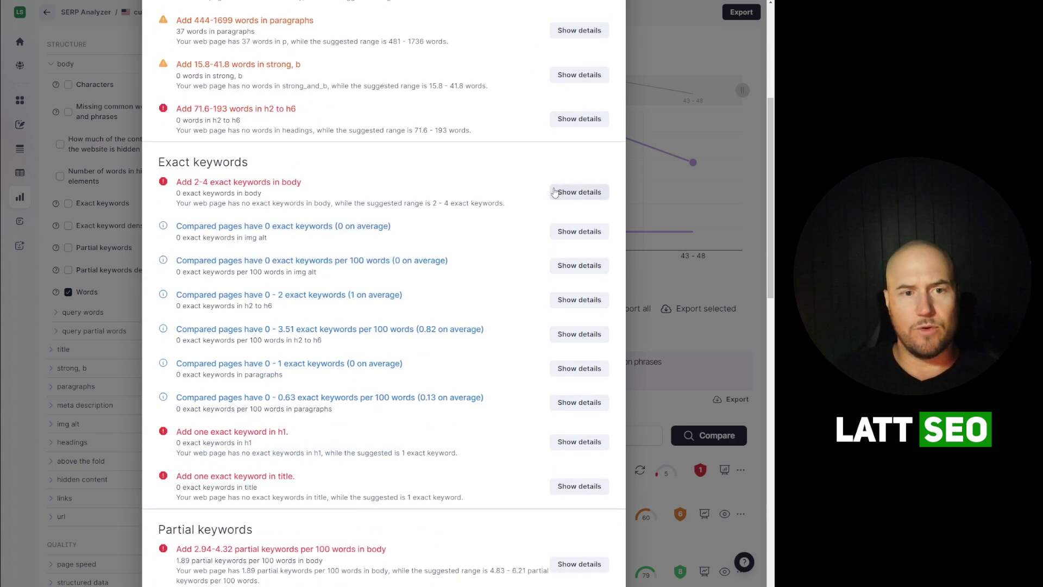
{"action": "left_click_drag", "start_coordinate": [178, 185], "coordinate": [310, 184]}
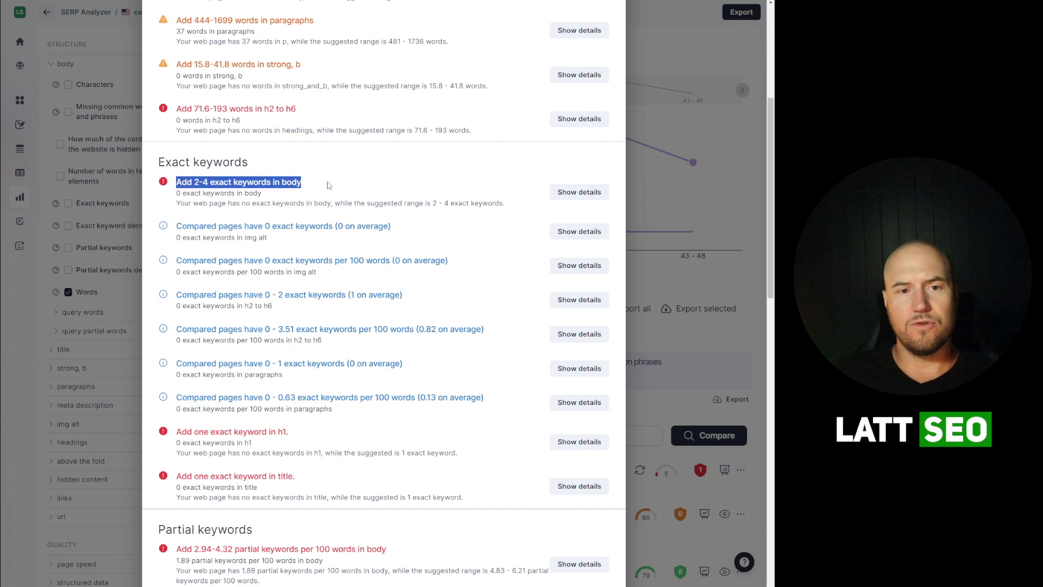
{"action": "left_click", "coordinate": [568, 190]}
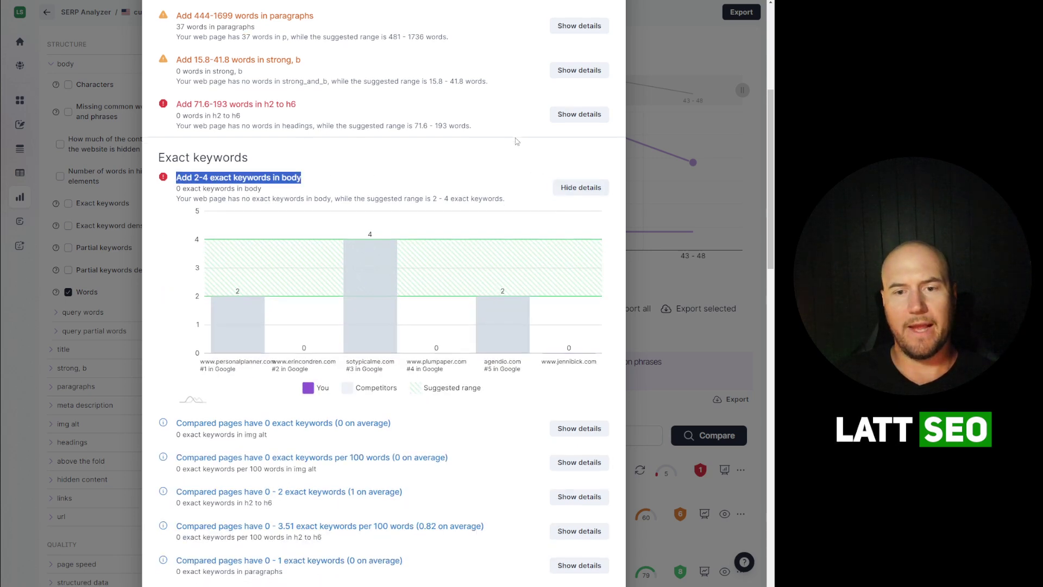
{"action": "scroll", "coordinate": [518, 143], "scroll_direction": "down", "scroll_amount": 2}
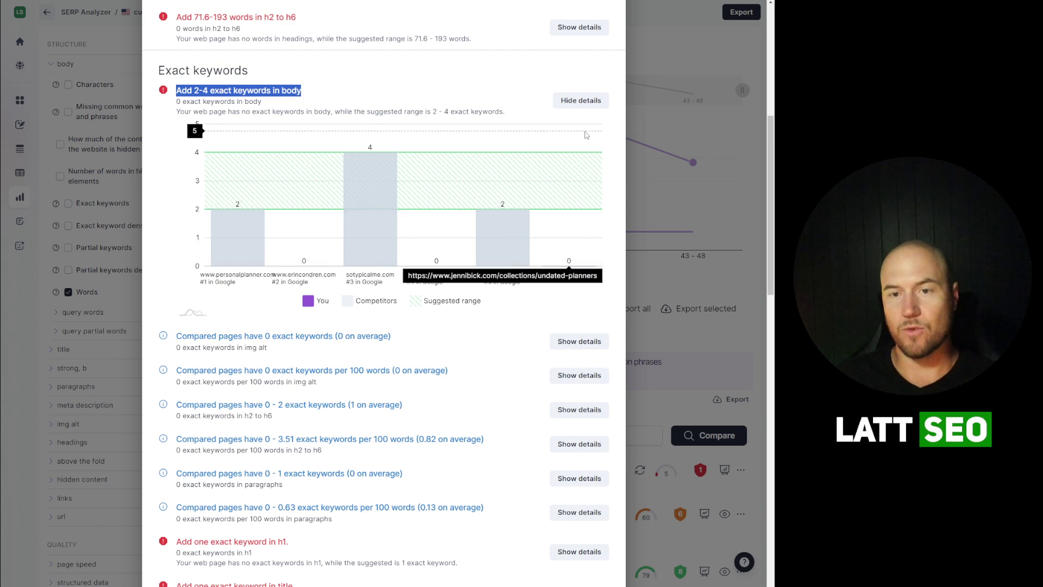
{"action": "left_click", "coordinate": [594, 103]}
{"action": "scroll", "coordinate": [585, 162], "scroll_direction": "down", "scroll_amount": 3}
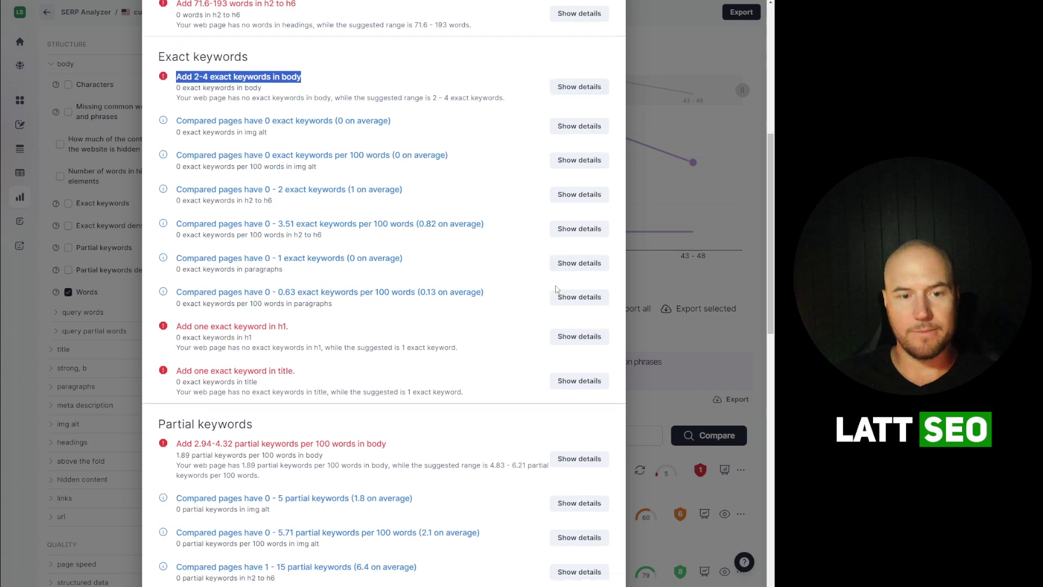
Highlight the audit's suggestion to add an exact keyword in h1 and check it against the Undated Planners page's main heading.
{"action": "left_click_drag", "start_coordinate": [295, 160], "coordinate": [175, 158]}
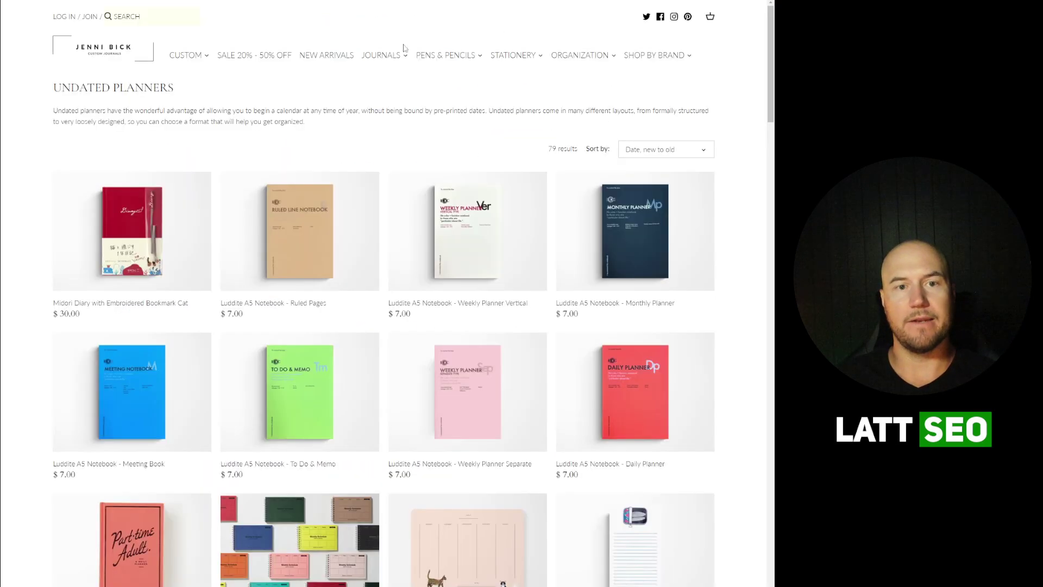
{"action": "left_click_drag", "start_coordinate": [190, 89], "coordinate": [42, 78]}
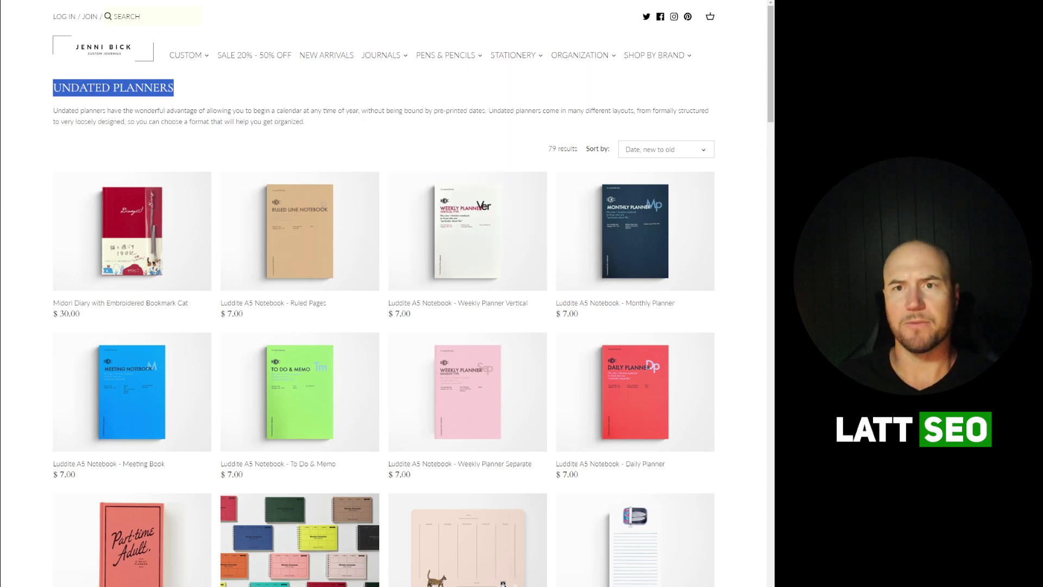
{"action": "double_click", "coordinate": [84, 88]}
{"action": "left_click", "coordinate": [214, 95]}
{"action": "left_click_drag", "start_coordinate": [181, 91], "coordinate": [42, 90]}
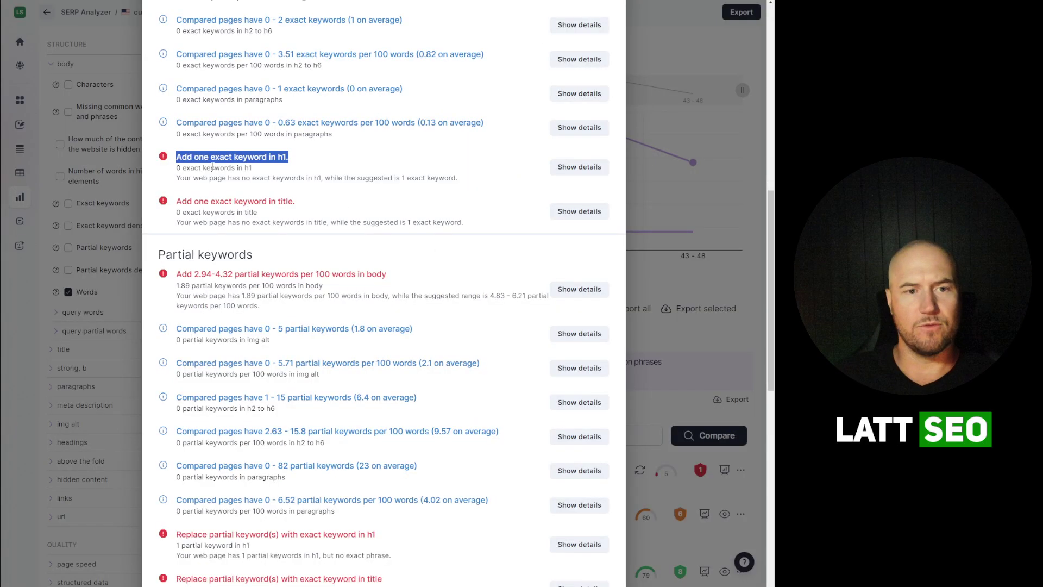
Recheck the audit's h1 suggestion, then examine the word "Planners" in the collection page's heading as a partial keyword match.
{"action": "left_click", "coordinate": [188, 161]}
{"action": "left_click_drag", "start_coordinate": [177, 158], "coordinate": [303, 162]}
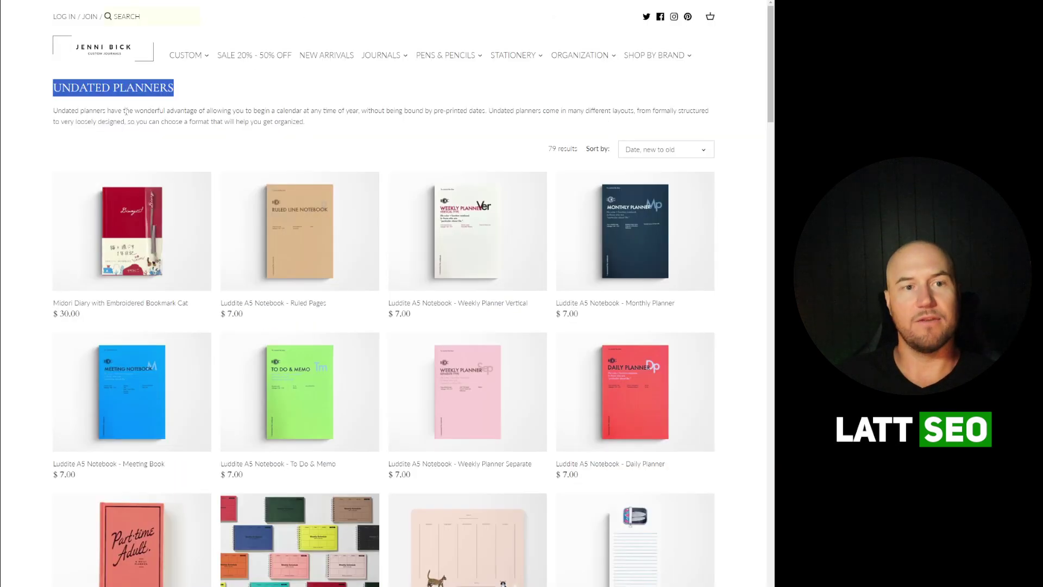
{"action": "left_click", "coordinate": [154, 87]}
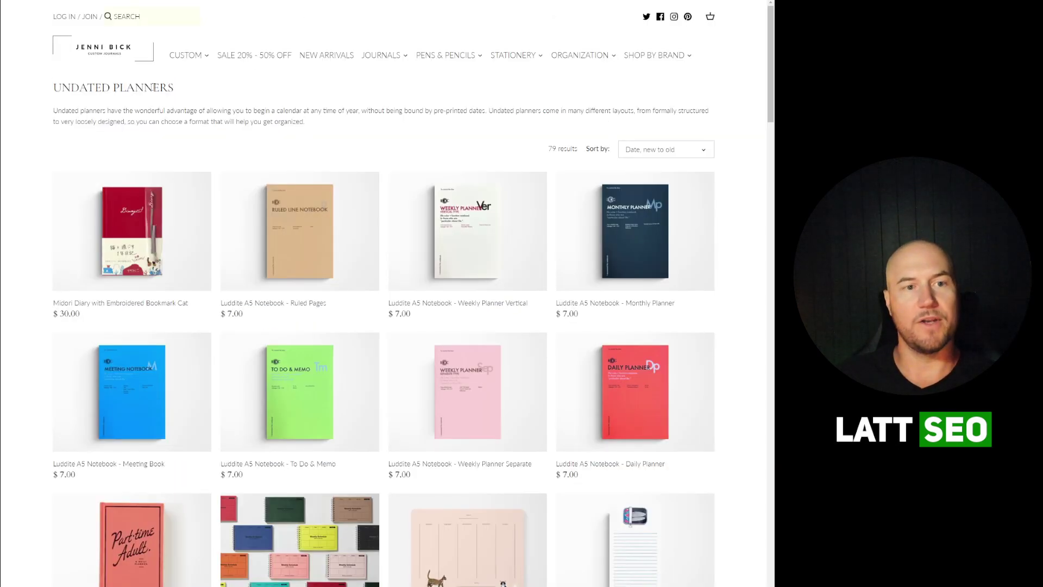
{"action": "left_click_drag", "start_coordinate": [172, 87], "coordinate": [53, 88]}
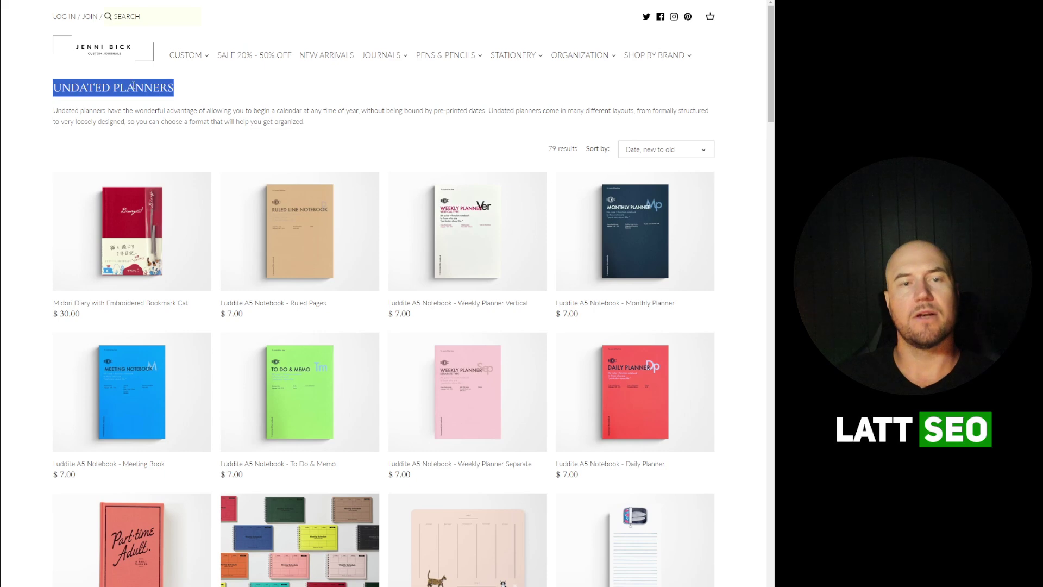
{"action": "double_click", "coordinate": [150, 88]}
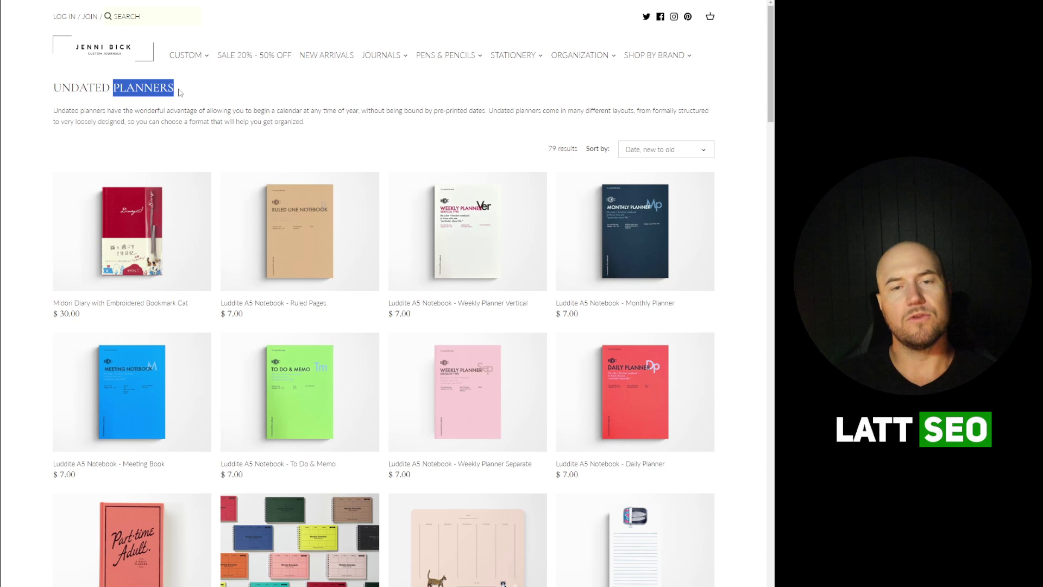
{"action": "left_click", "coordinate": [208, 94]}
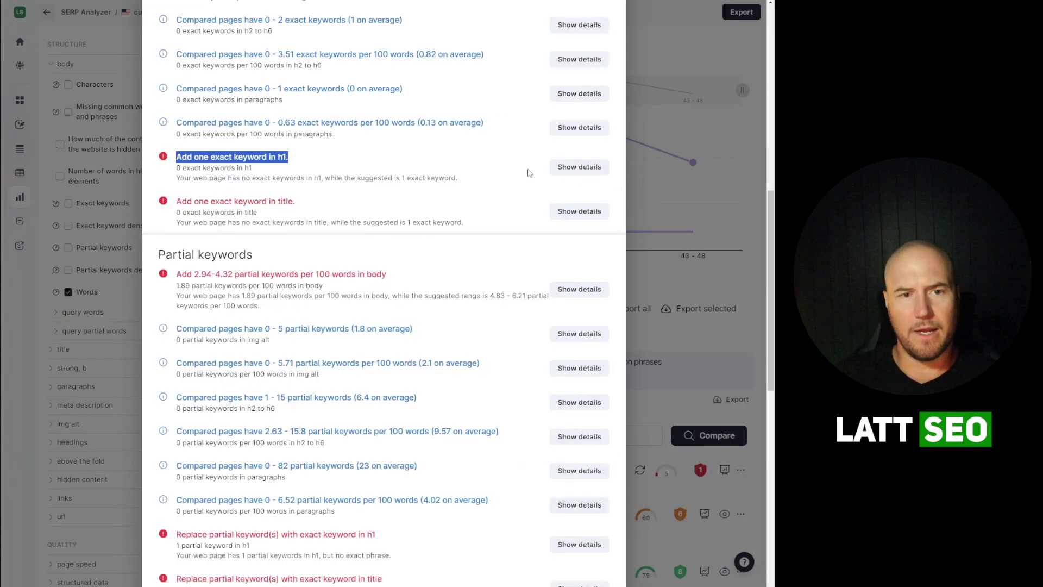
Examine the competitor charts for exact keywords in h1 and in title, collapsing each one after viewing.
{"action": "left_click", "coordinate": [549, 167]}
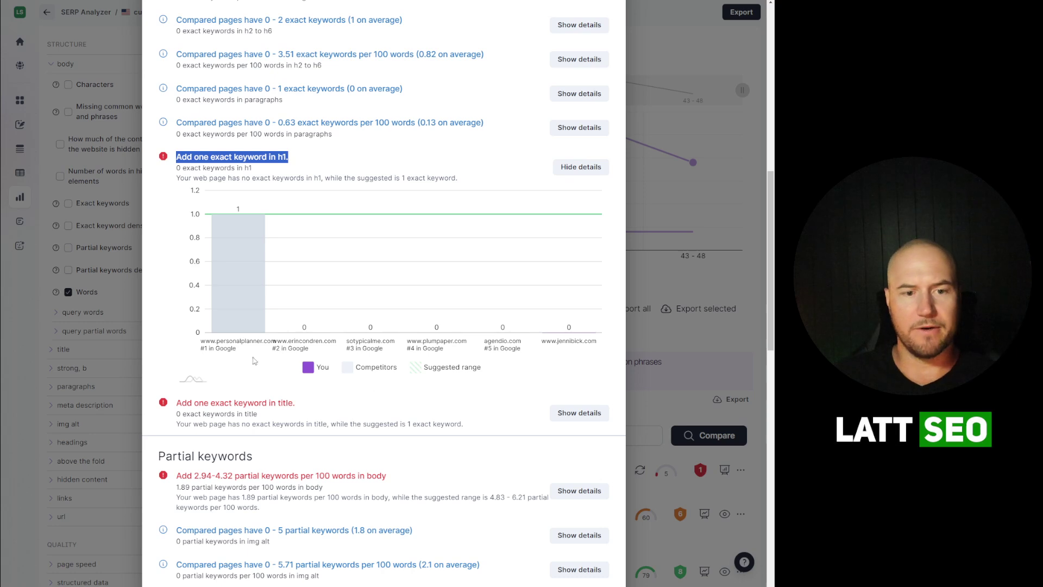
{"action": "left_click", "coordinate": [588, 169]}
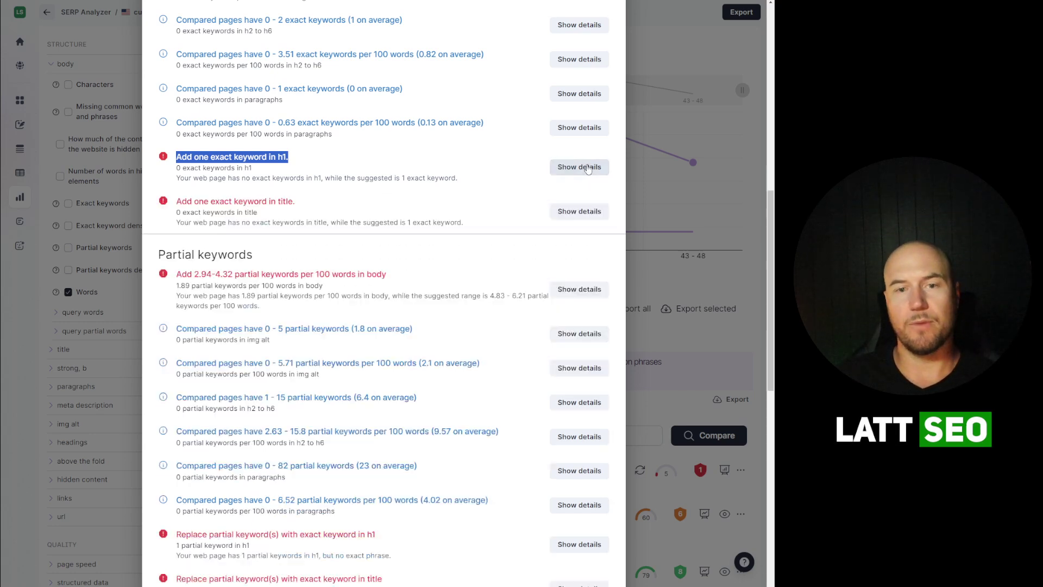
{"action": "left_click", "coordinate": [587, 217]}
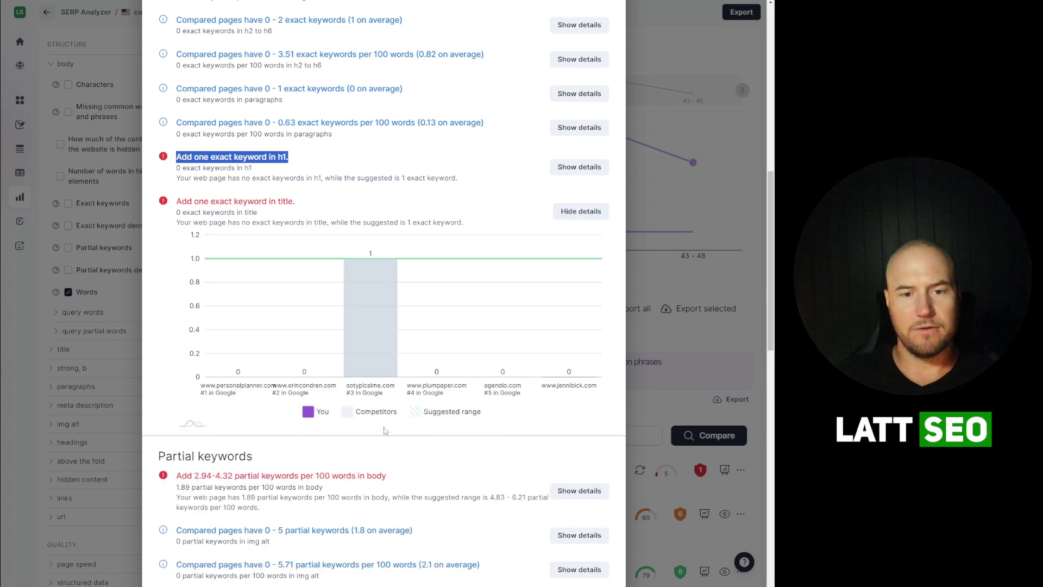
{"action": "left_click", "coordinate": [580, 211]}
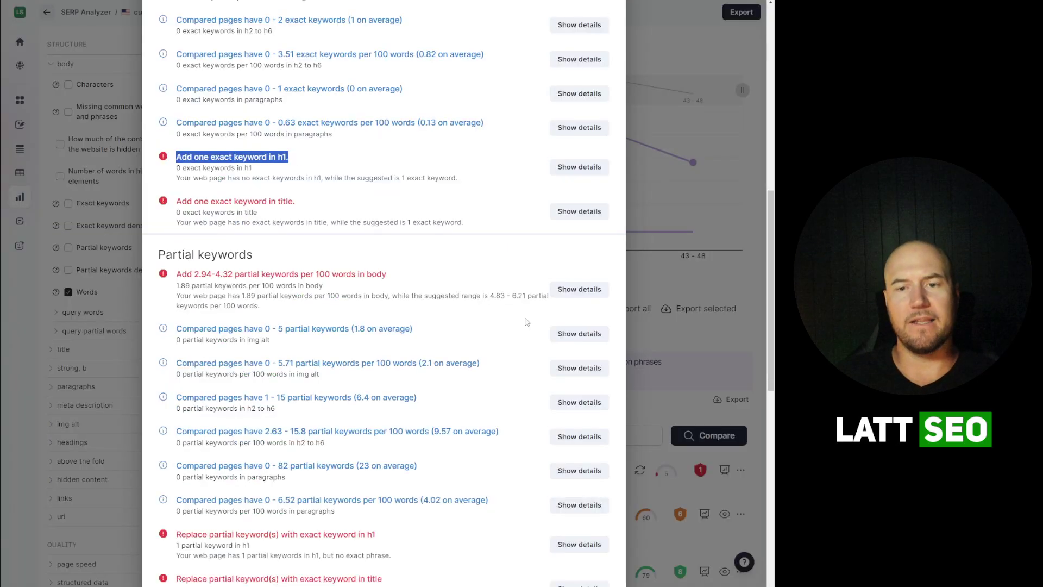
Review the partial keyword and number-of-elements suggestions, then return to the audit summary and highlight the search phrase "custom planner".
{"action": "scroll", "coordinate": [522, 323], "scroll_direction": "down", "scroll_amount": 4}
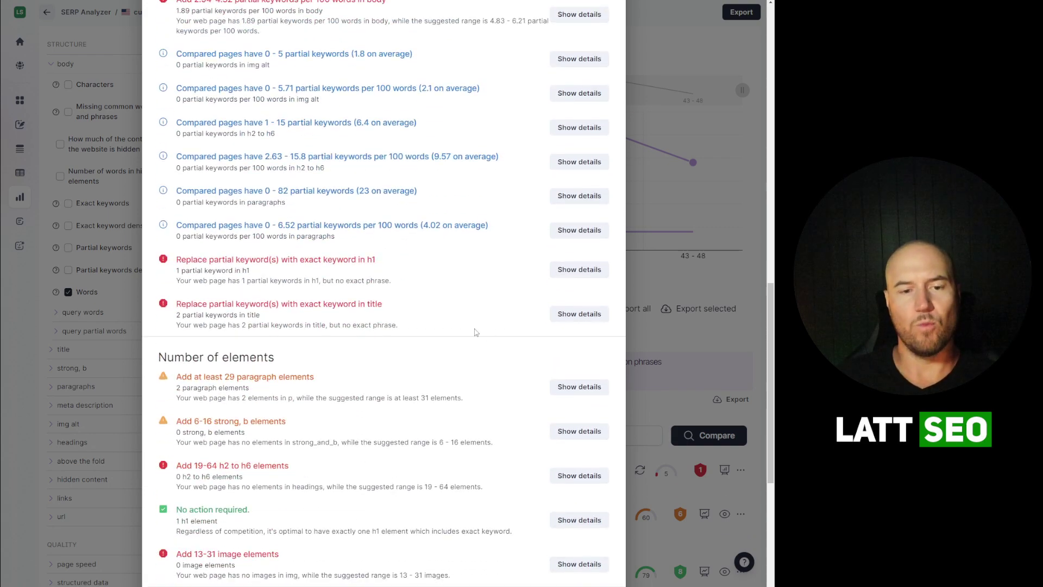
{"action": "scroll", "coordinate": [476, 332], "scroll_direction": "up", "scroll_amount": 5}
{"action": "scroll", "coordinate": [483, 261], "scroll_direction": "up", "scroll_amount": 10}
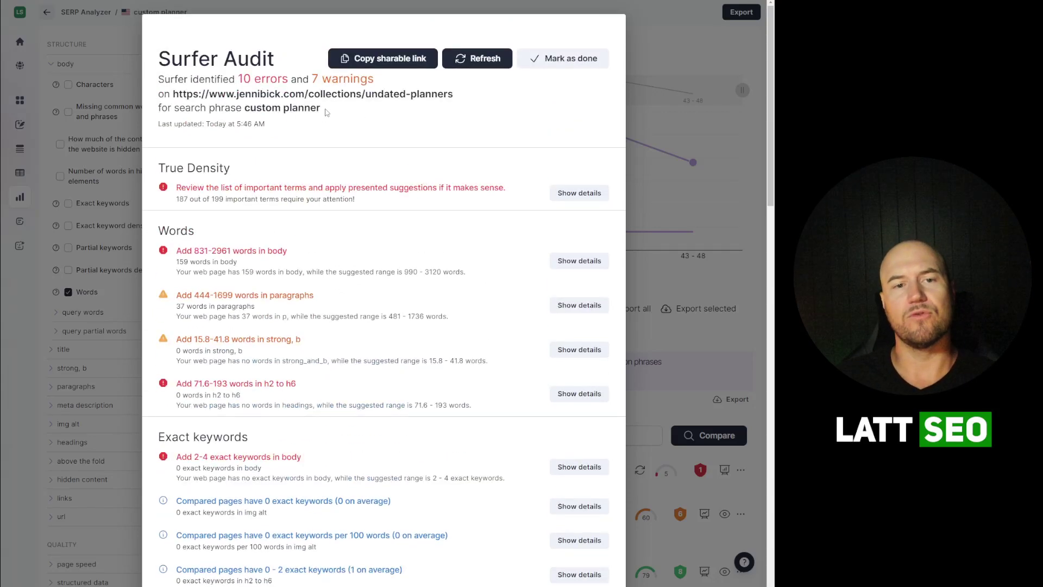
{"action": "left_click_drag", "start_coordinate": [324, 111], "coordinate": [244, 109]}
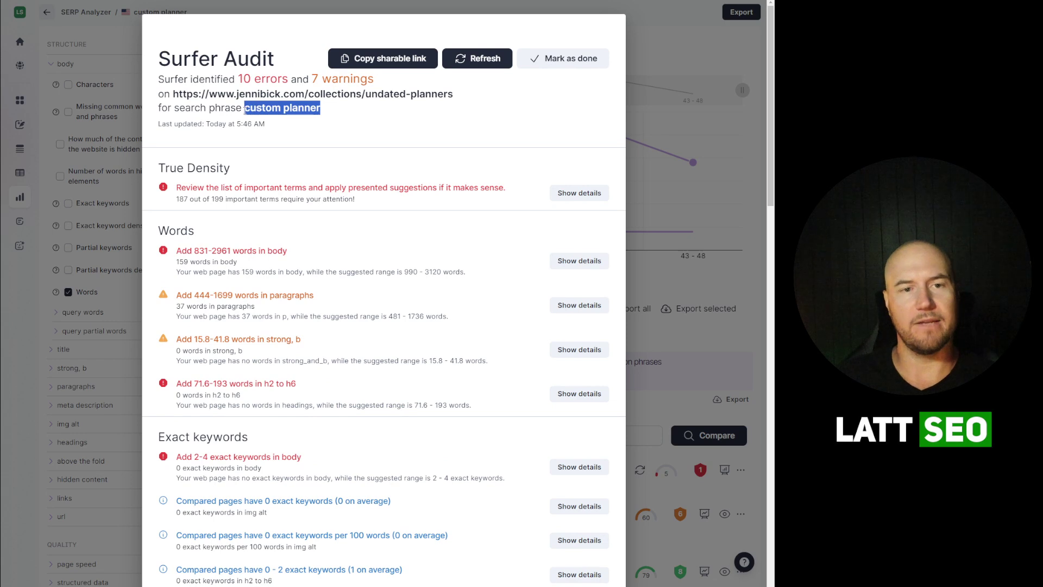
{"action": "left_click", "coordinate": [333, 113]}
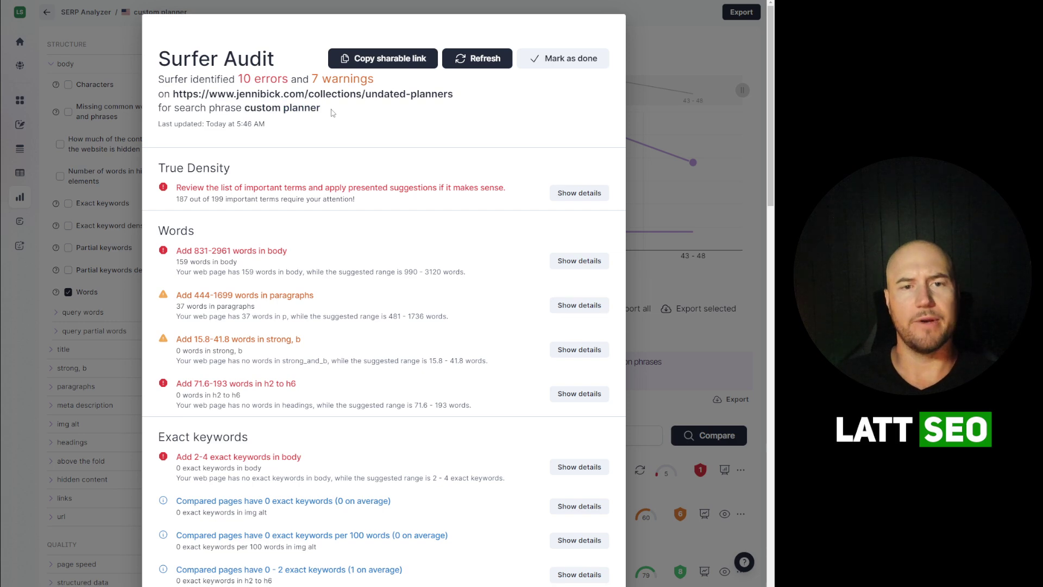